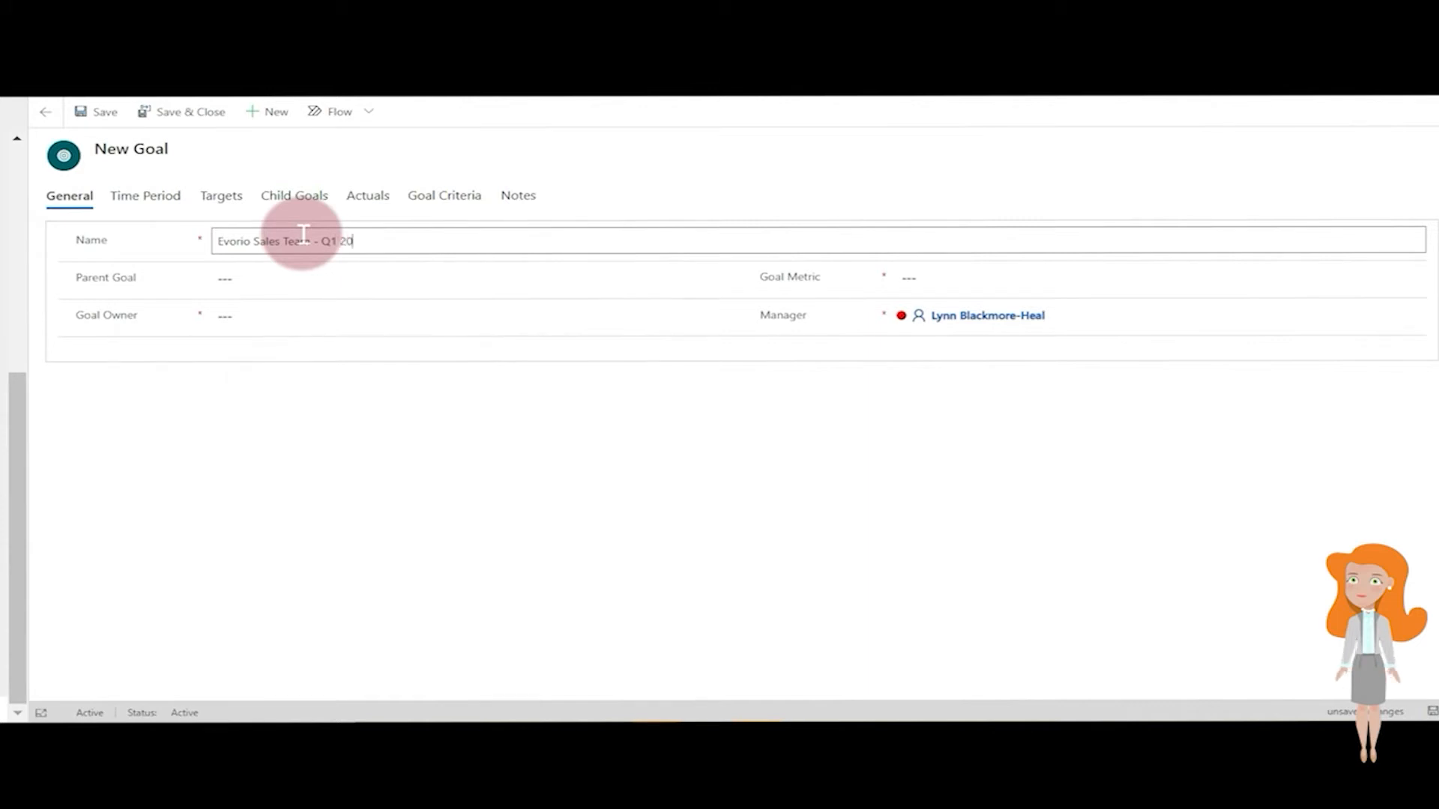
# Set the goal owner of the Evorio Sales Team - Q1 2021 goal to the same person as its manager
pyautogui.click(593, 304)
pyautogui.click(620, 309)
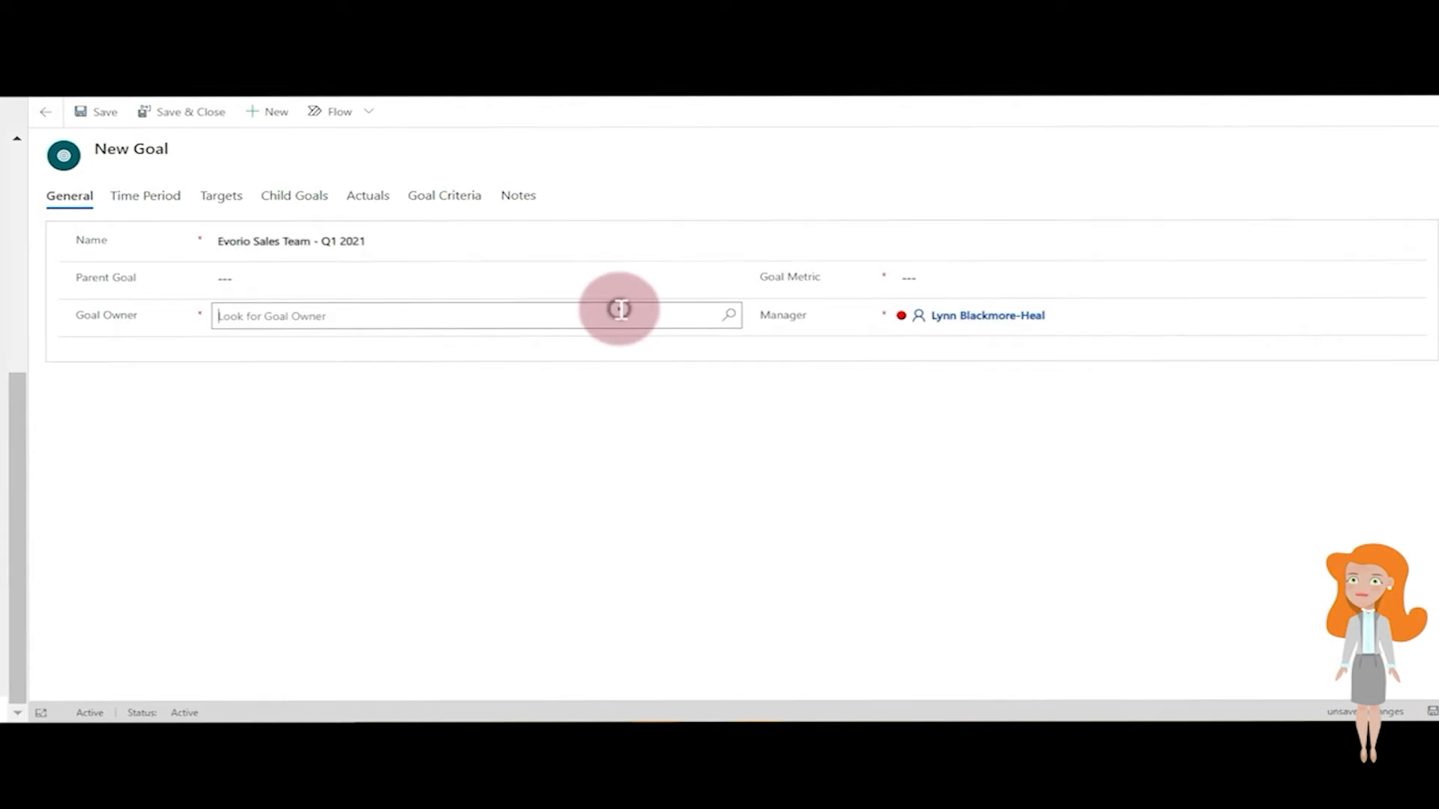
pyautogui.write('lynn')
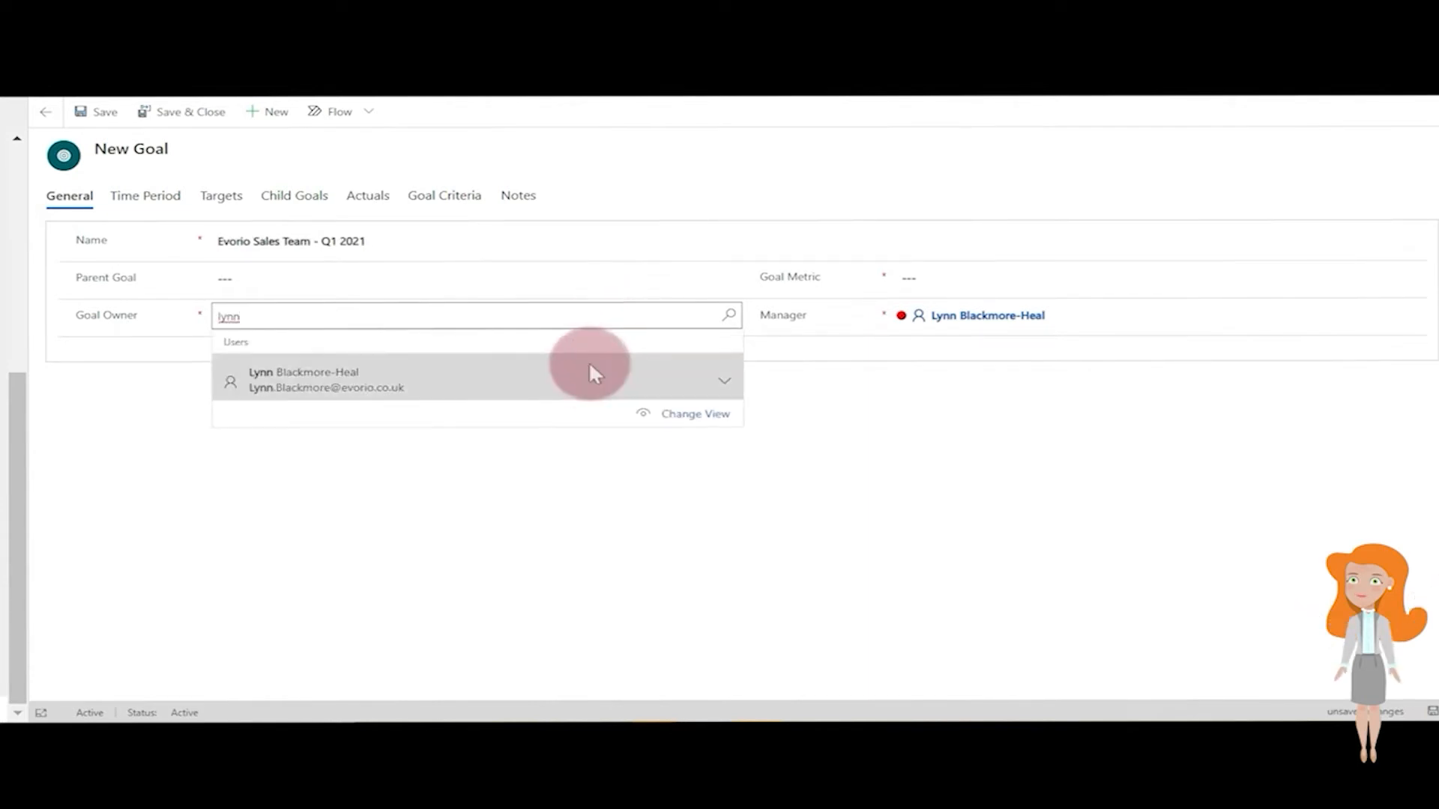
pyautogui.click(587, 378)
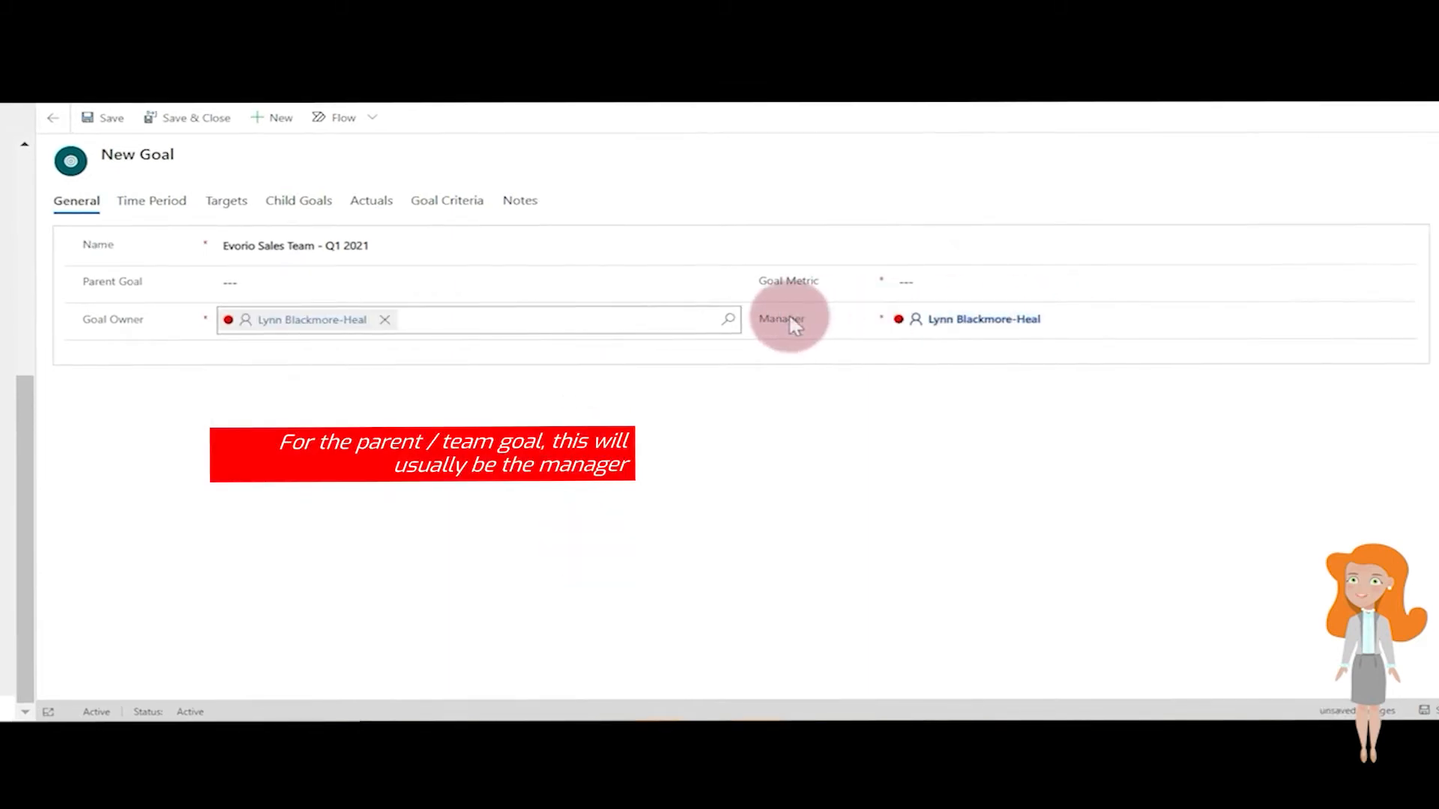
# Set the goal metric to Revenue and save the new goal
pyautogui.moveTo(792, 319)
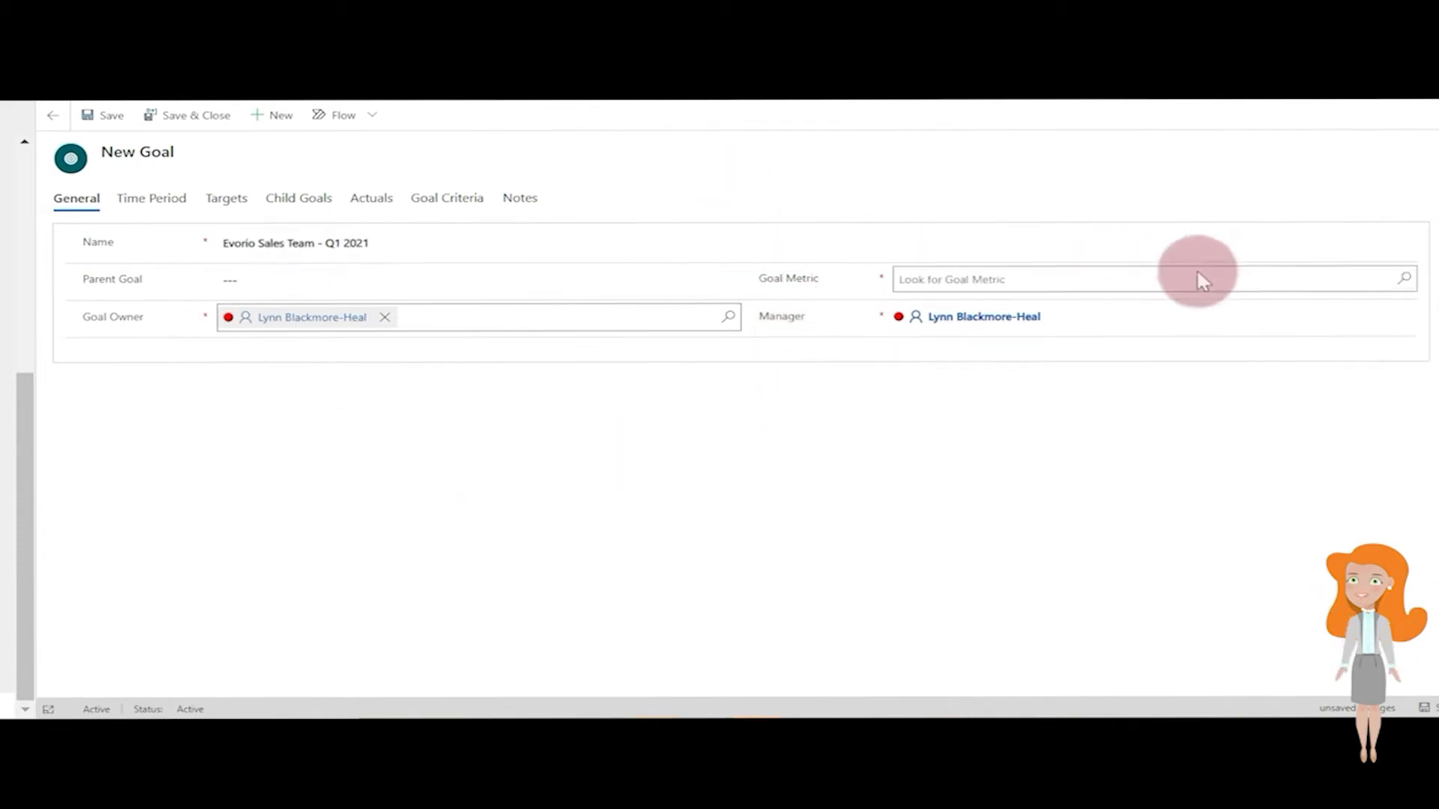
pyautogui.click(1401, 281)
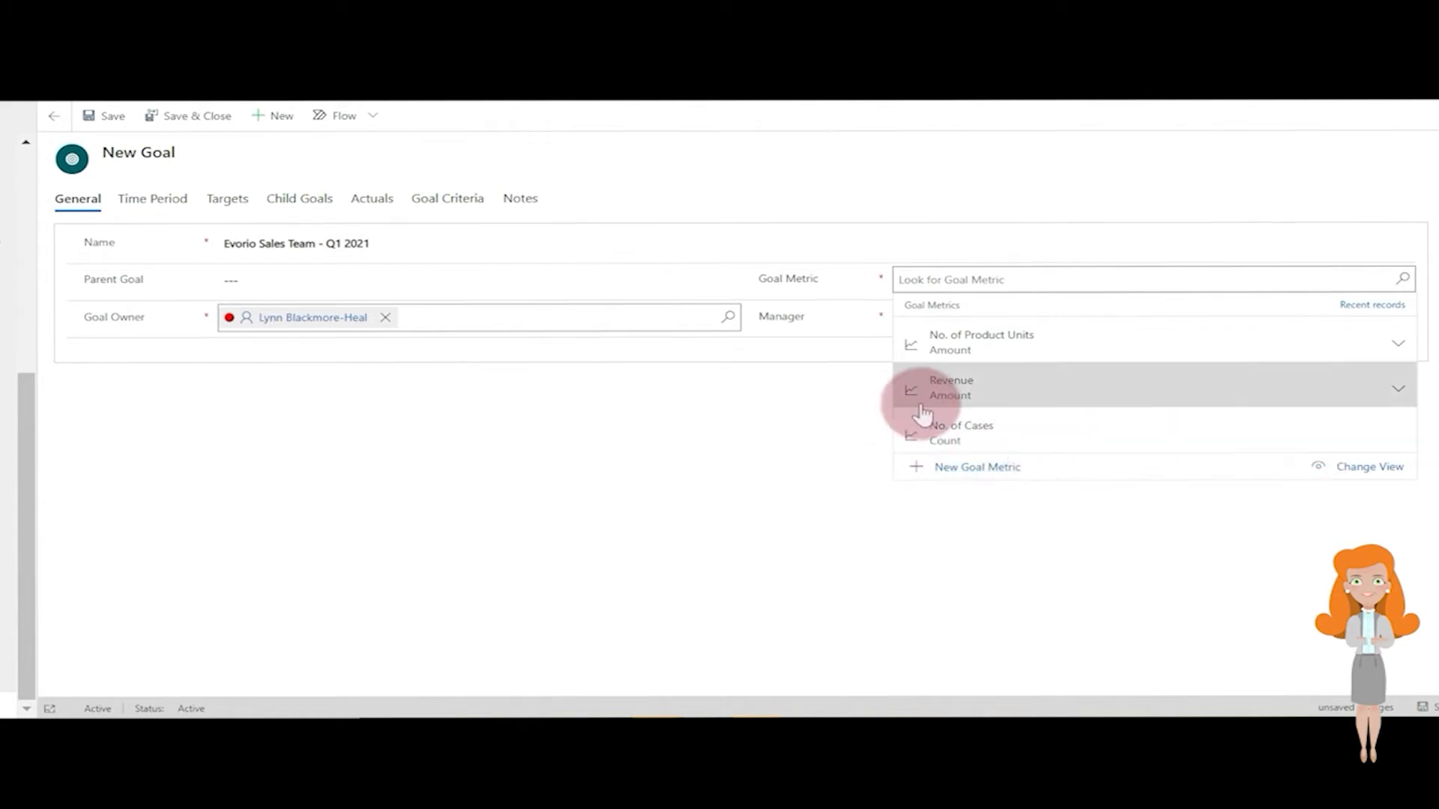
pyautogui.click(995, 401)
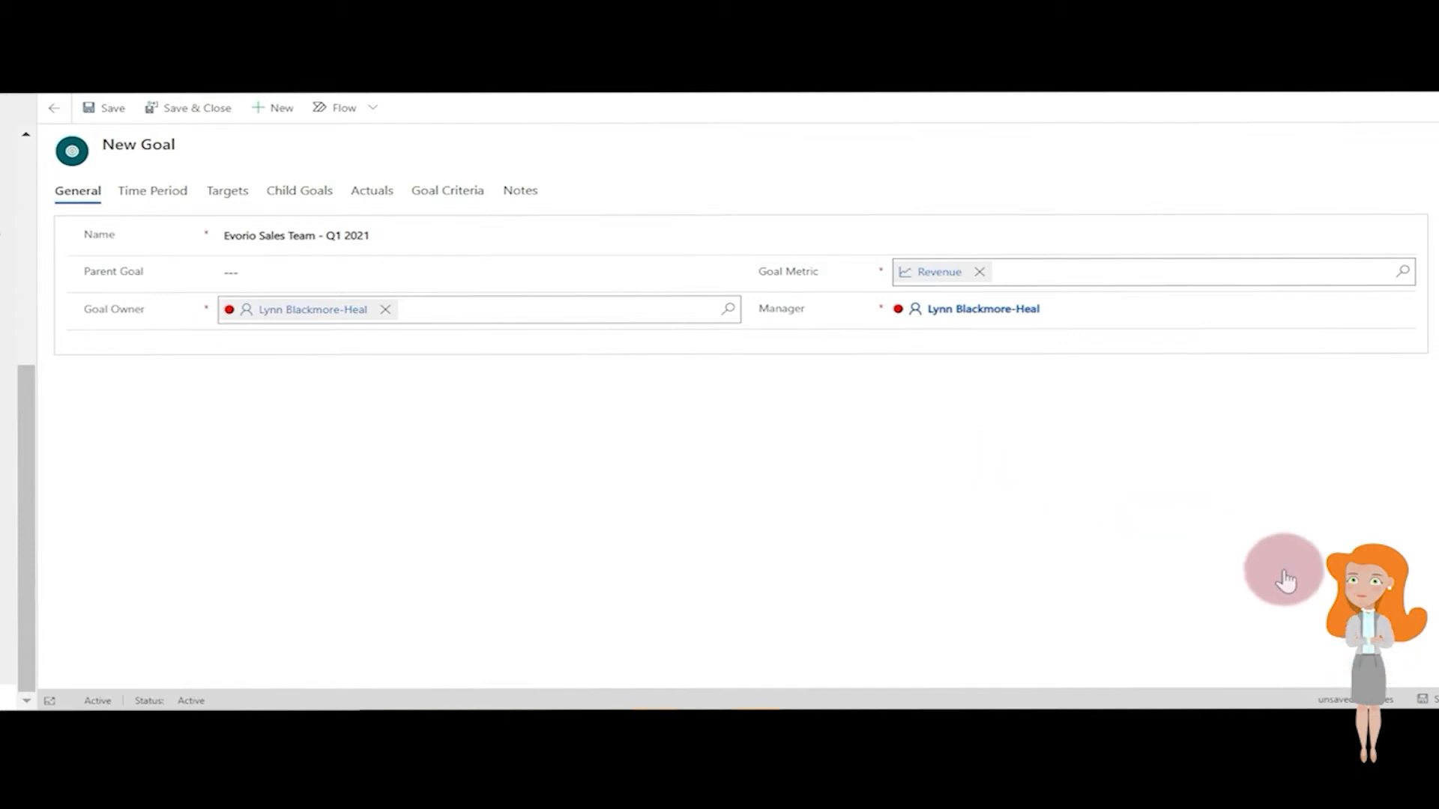
pyautogui.click(1422, 699)
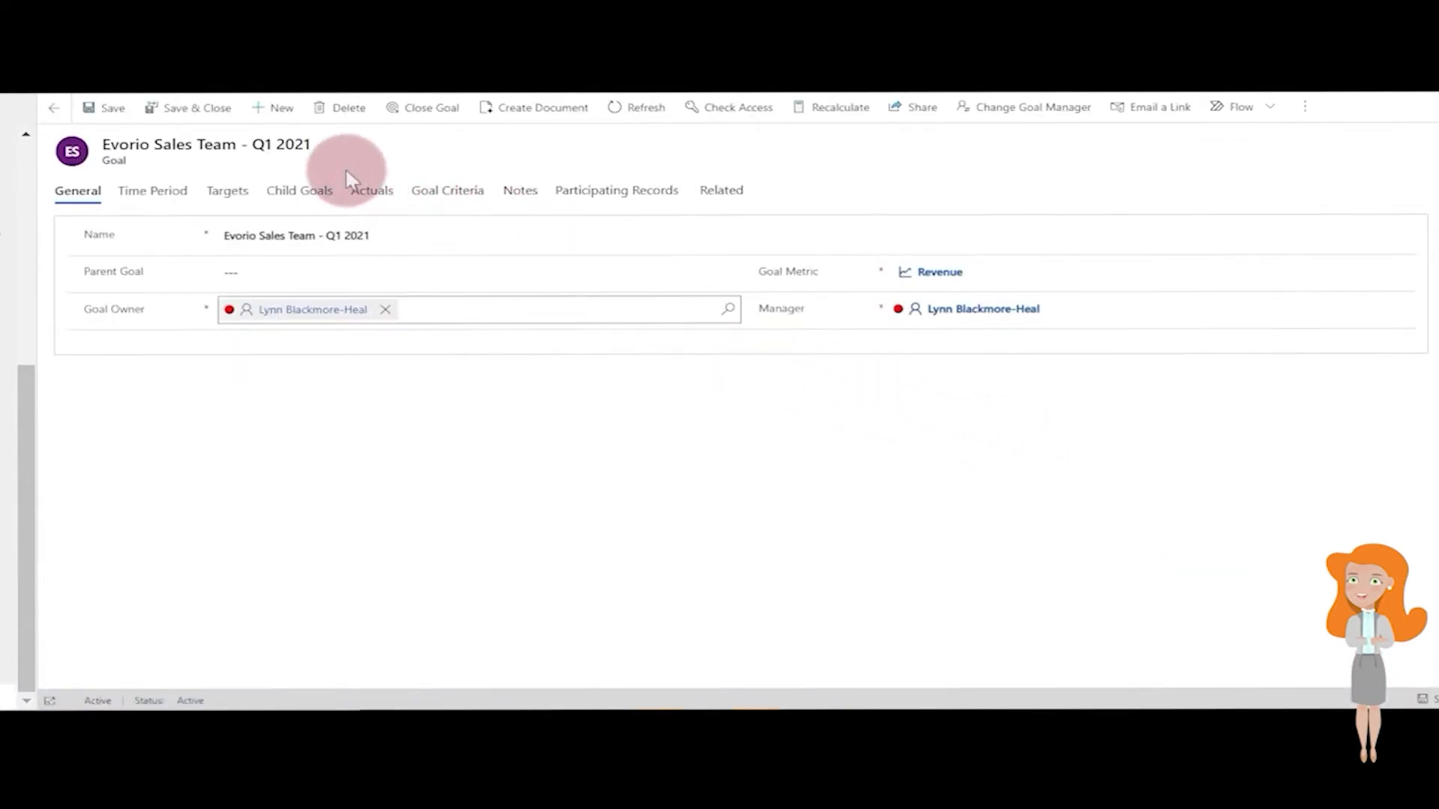
# Try the Custom Period type for the goal's time period, and switch it back to Fiscal Period
pyautogui.click(170, 193)
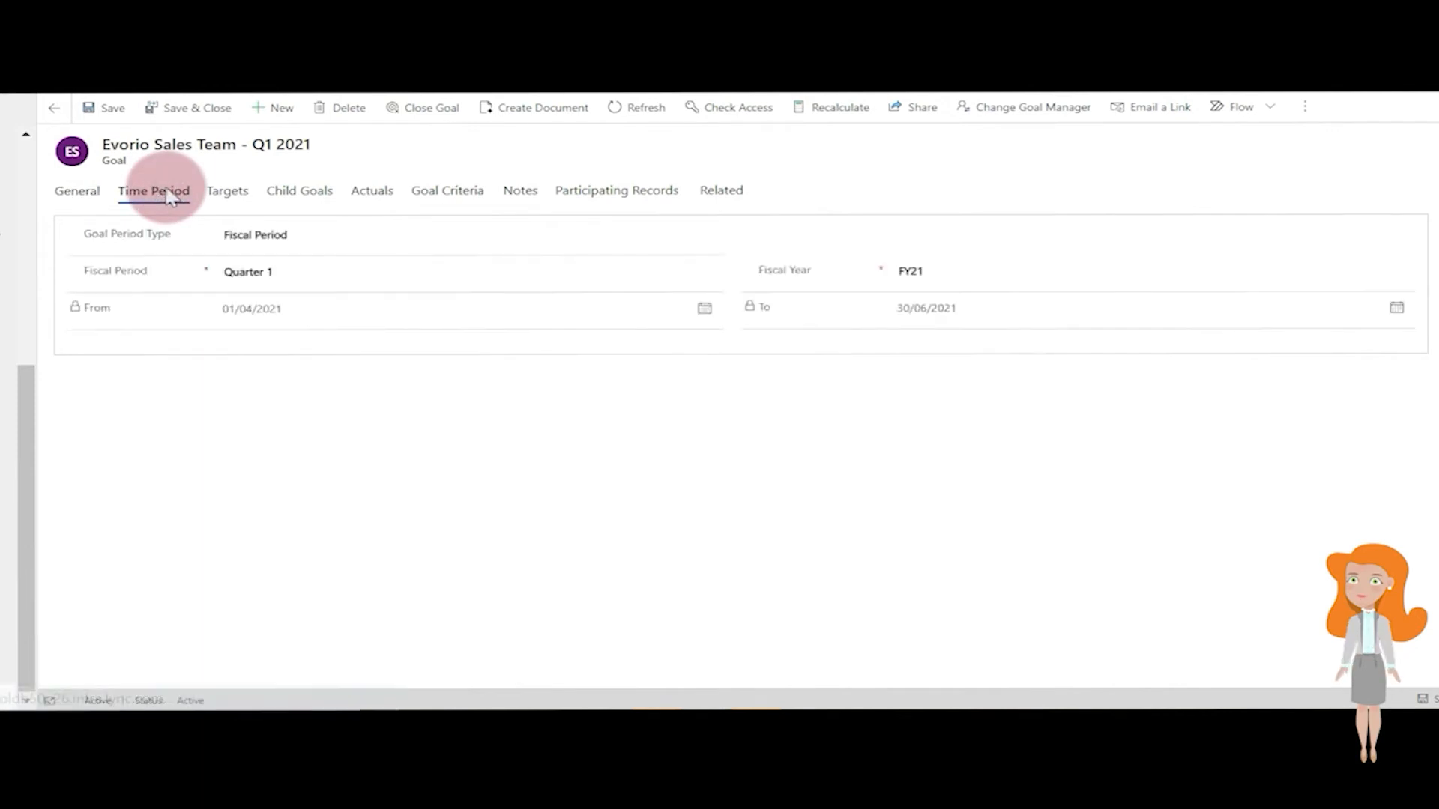
pyautogui.click(413, 238)
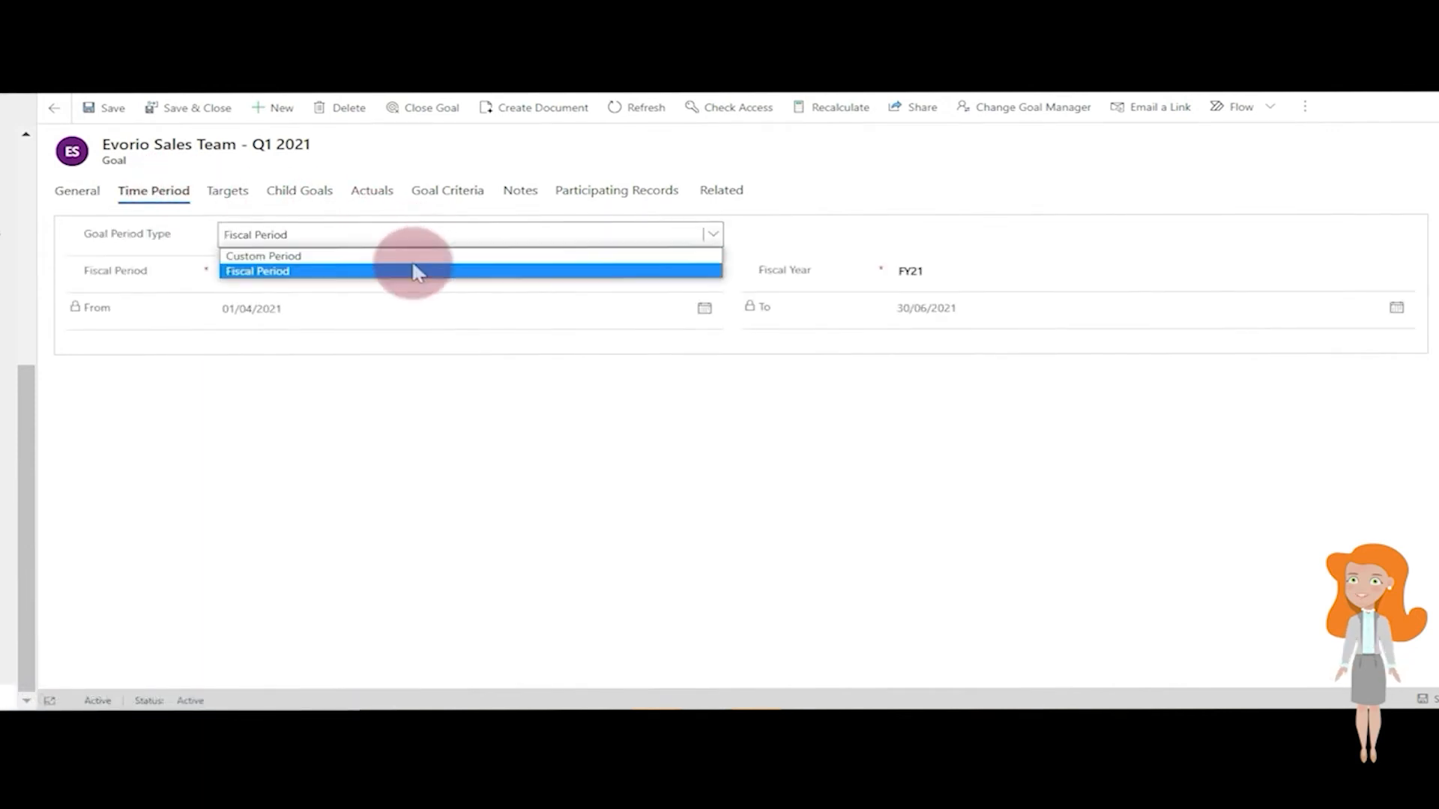
pyautogui.click(413, 256)
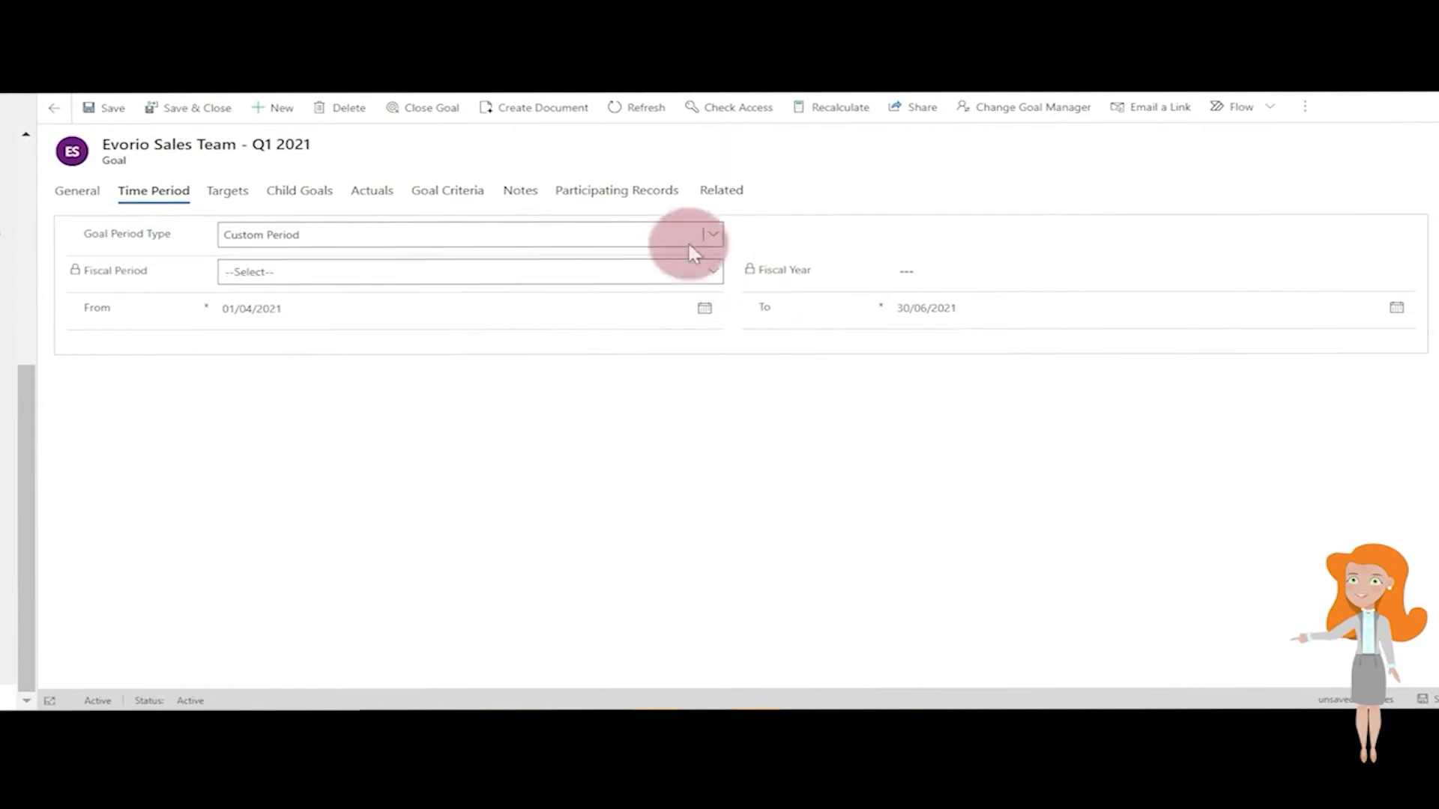
pyautogui.click(708, 235)
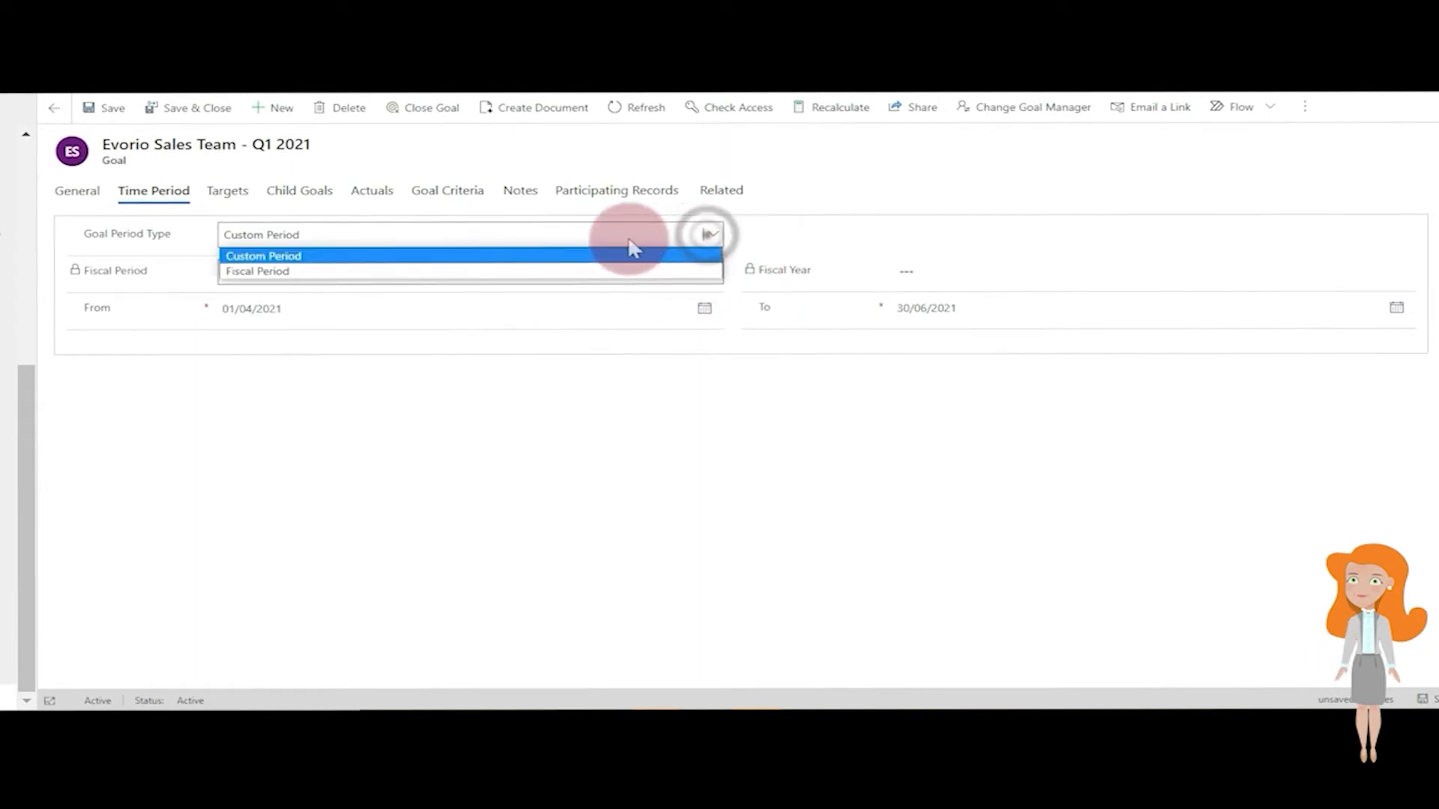
pyautogui.click(571, 271)
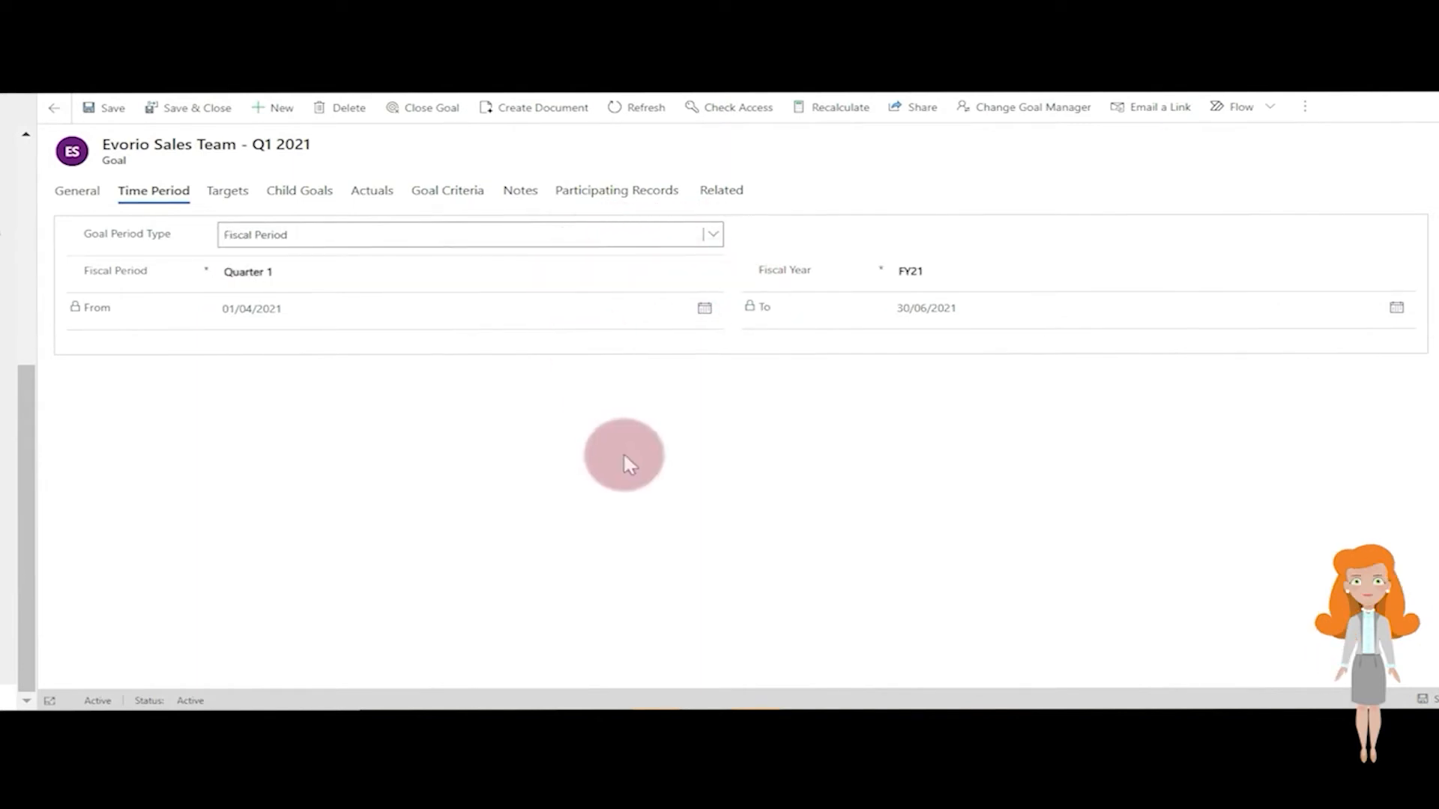
# Examine the available fiscal periods and fiscal years for the goal's time period
pyautogui.click(714, 271)
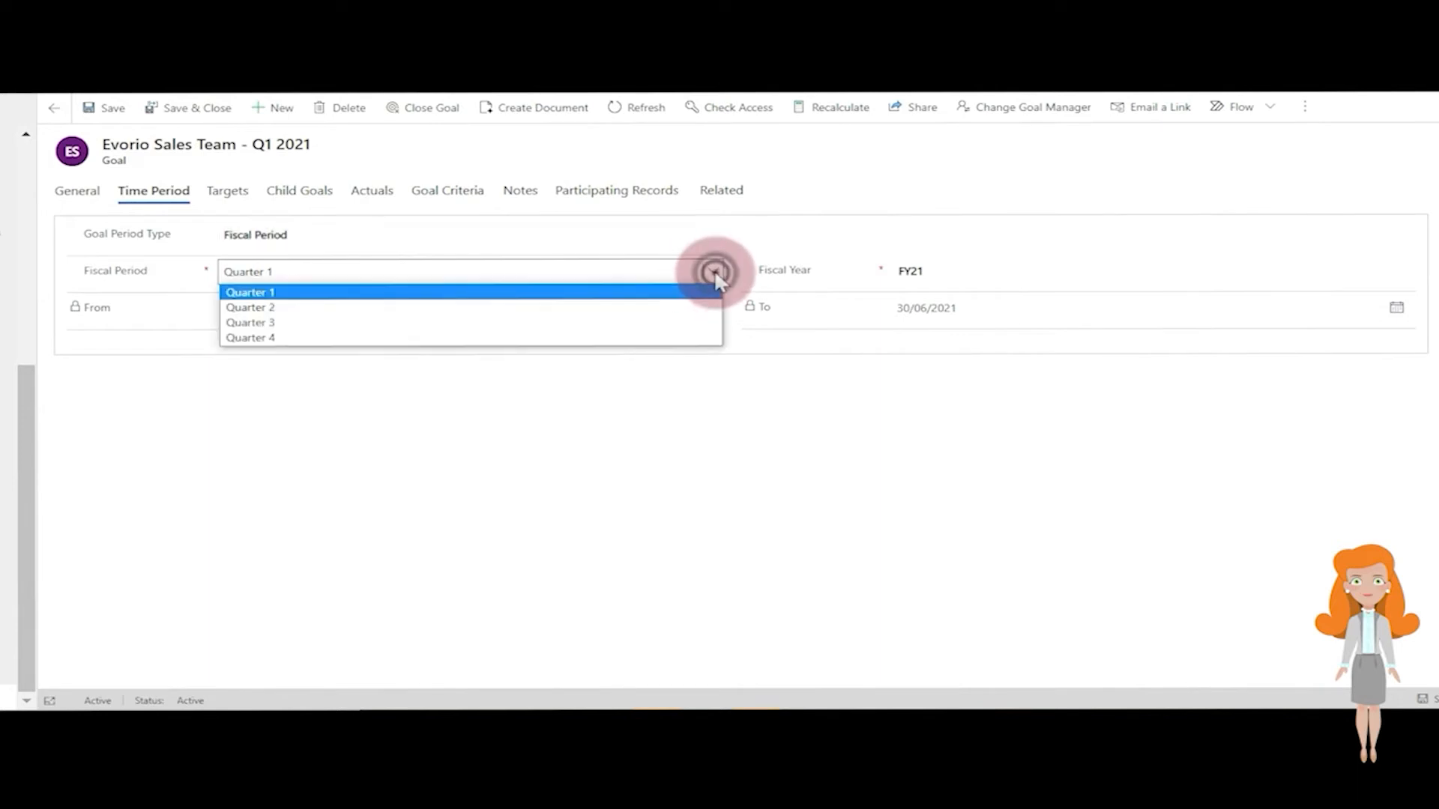
pyautogui.click(715, 273)
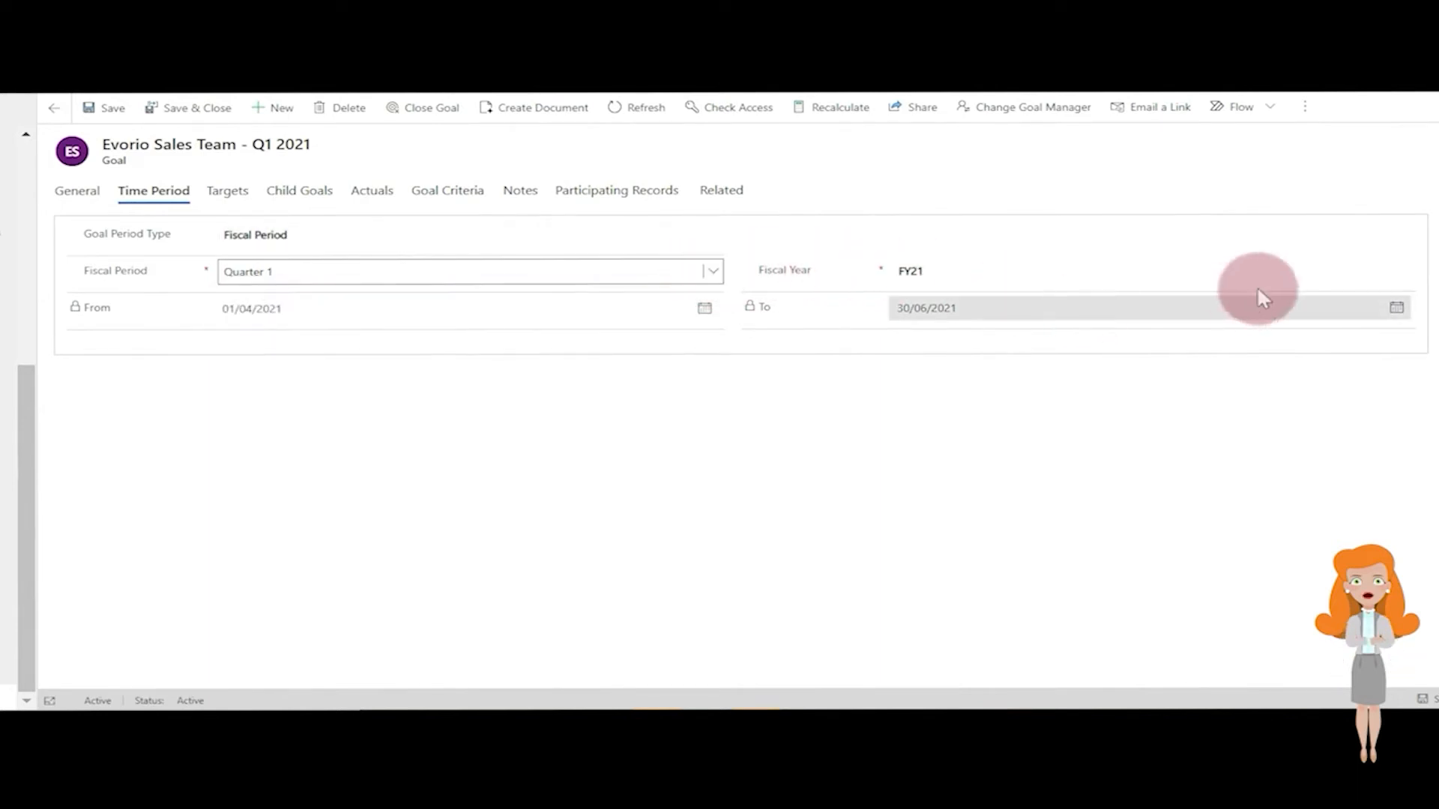
pyautogui.click(1400, 278)
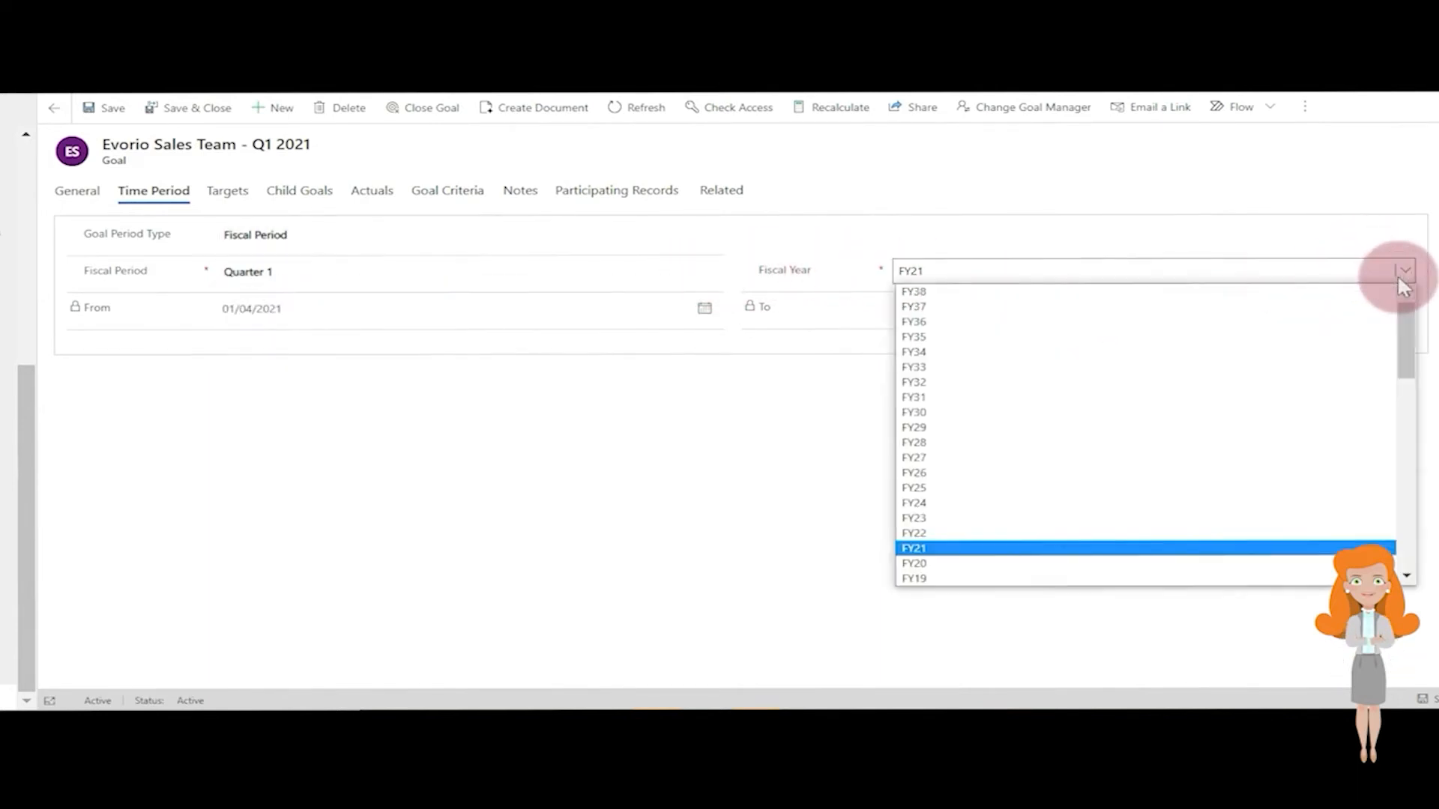
pyautogui.click(1403, 281)
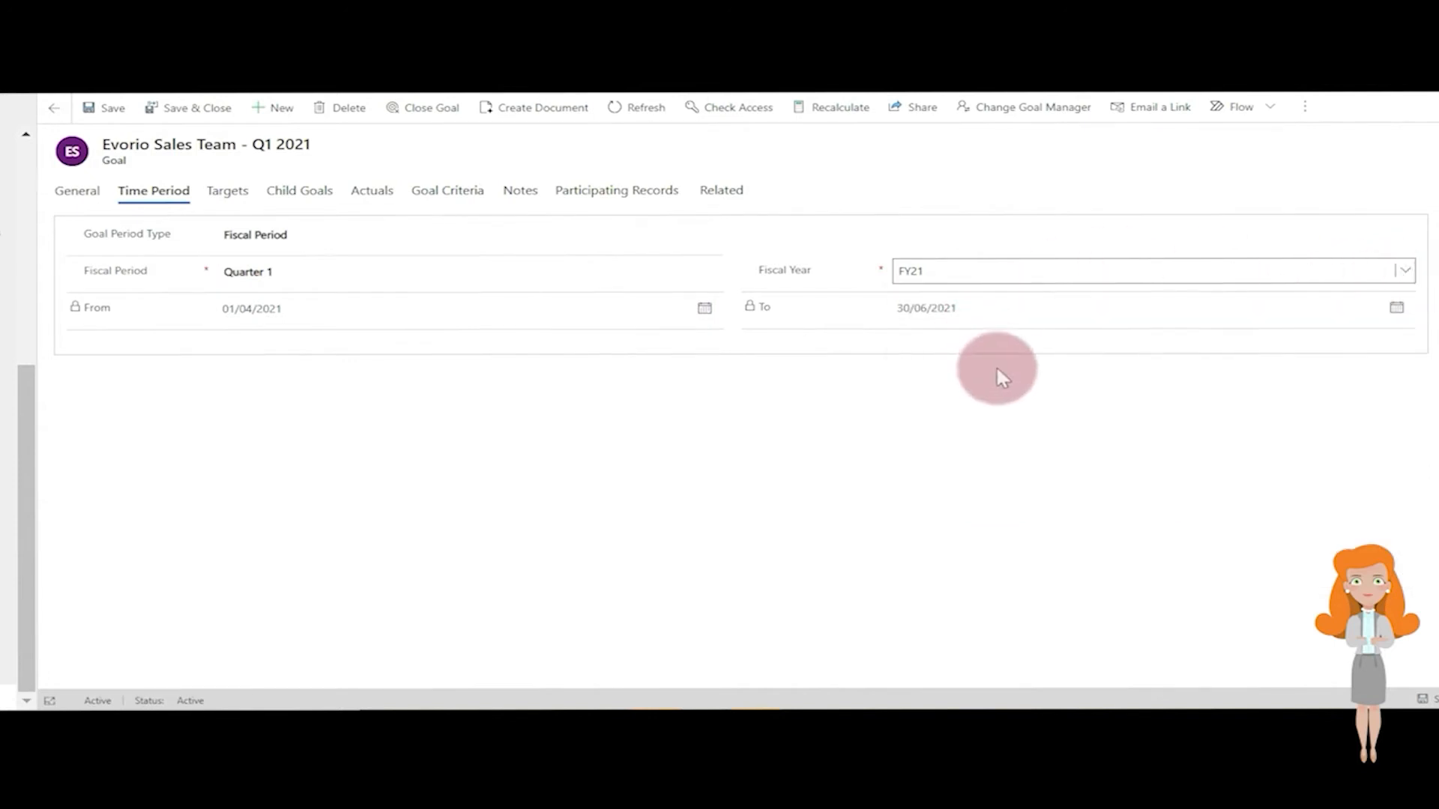
# Set the goal's money target to £35,000 and save the goal
pyautogui.click(228, 191)
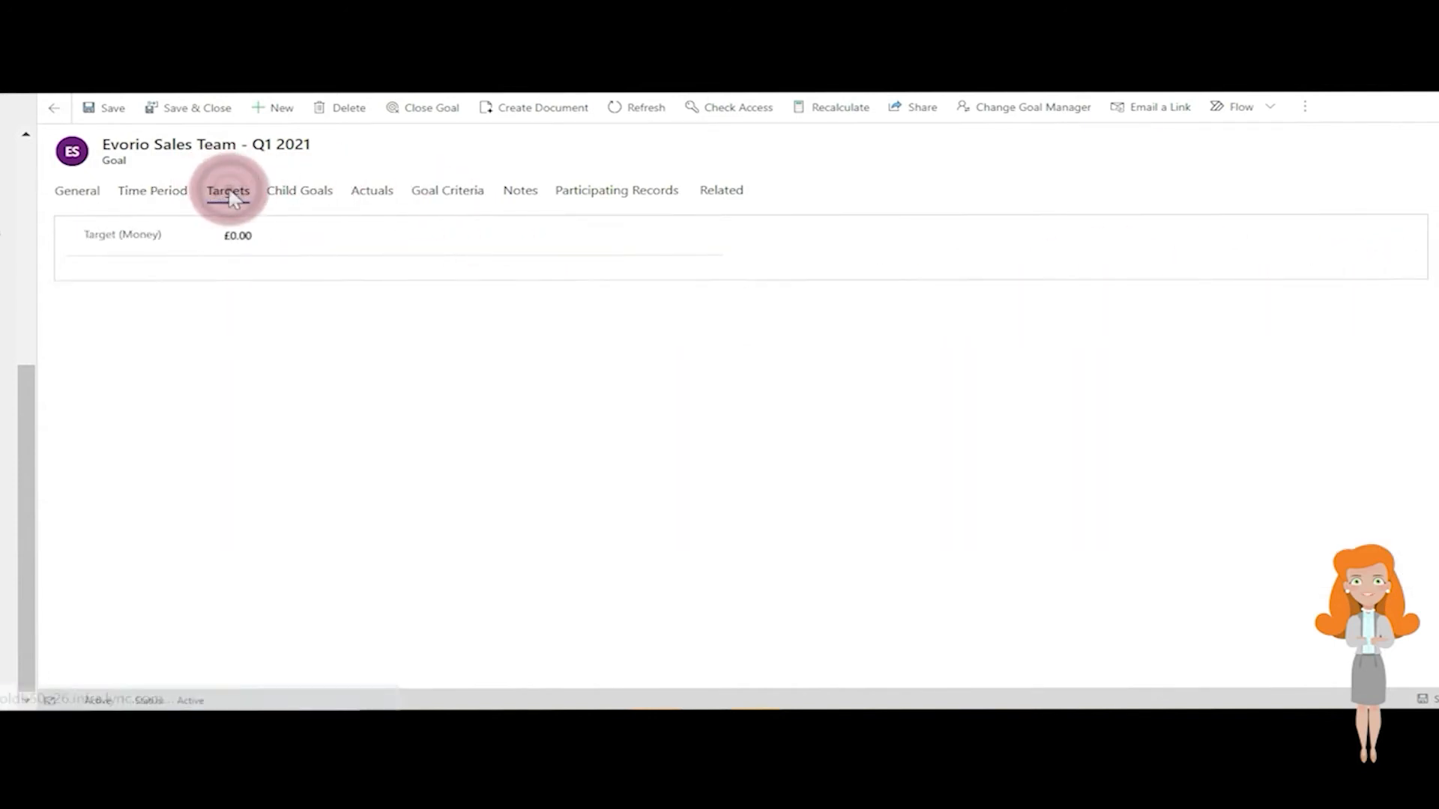
pyautogui.click(278, 232)
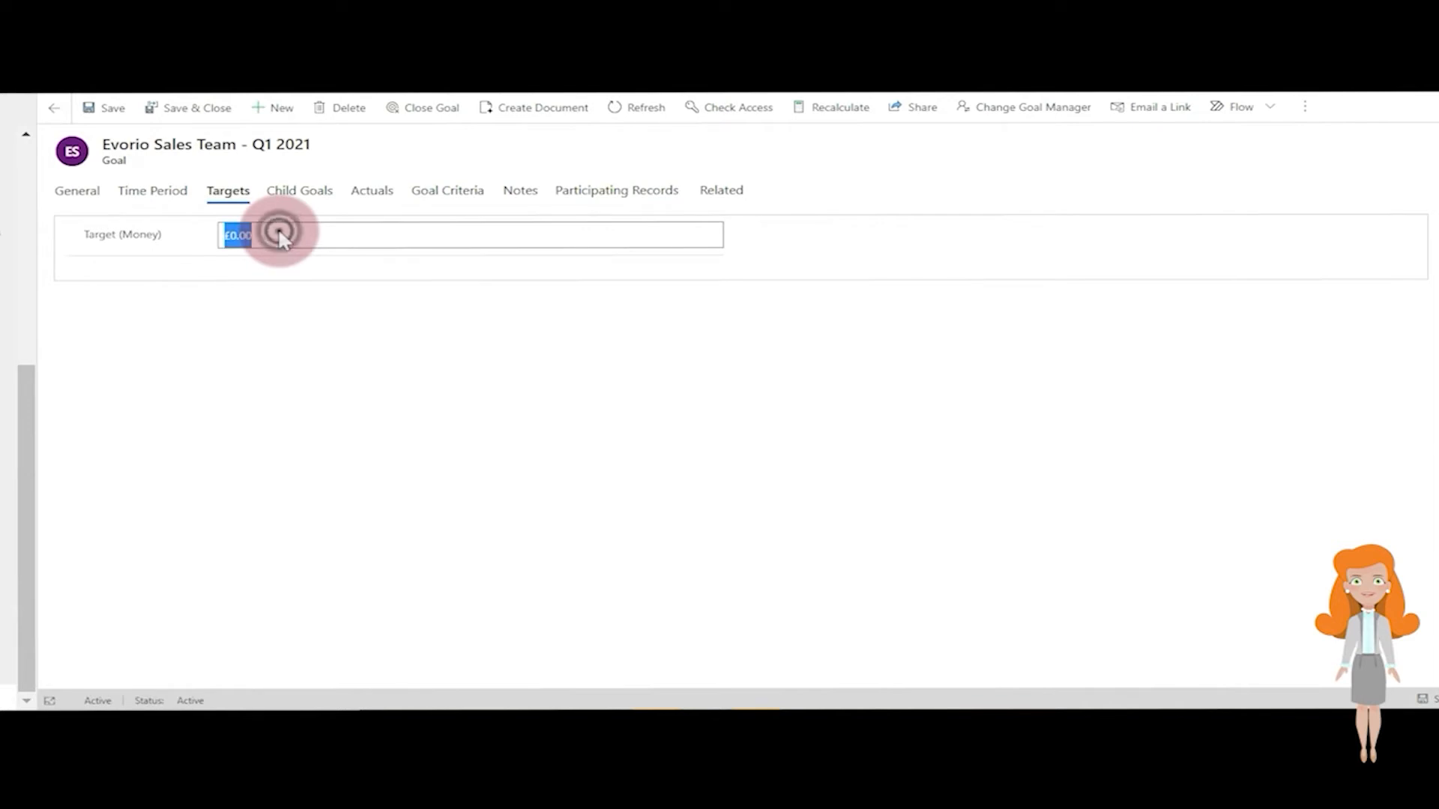
pyautogui.write('35000')
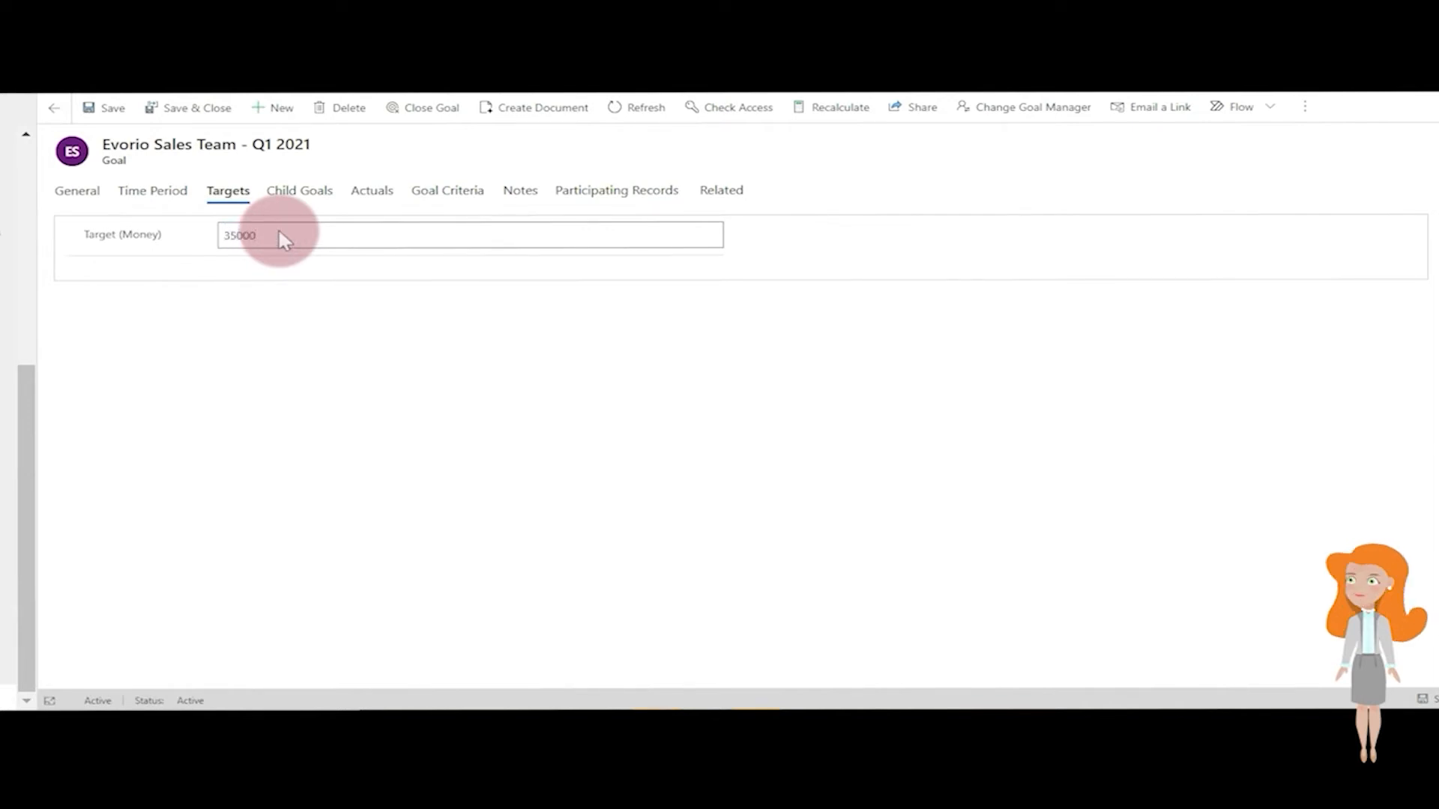
pyautogui.click(581, 315)
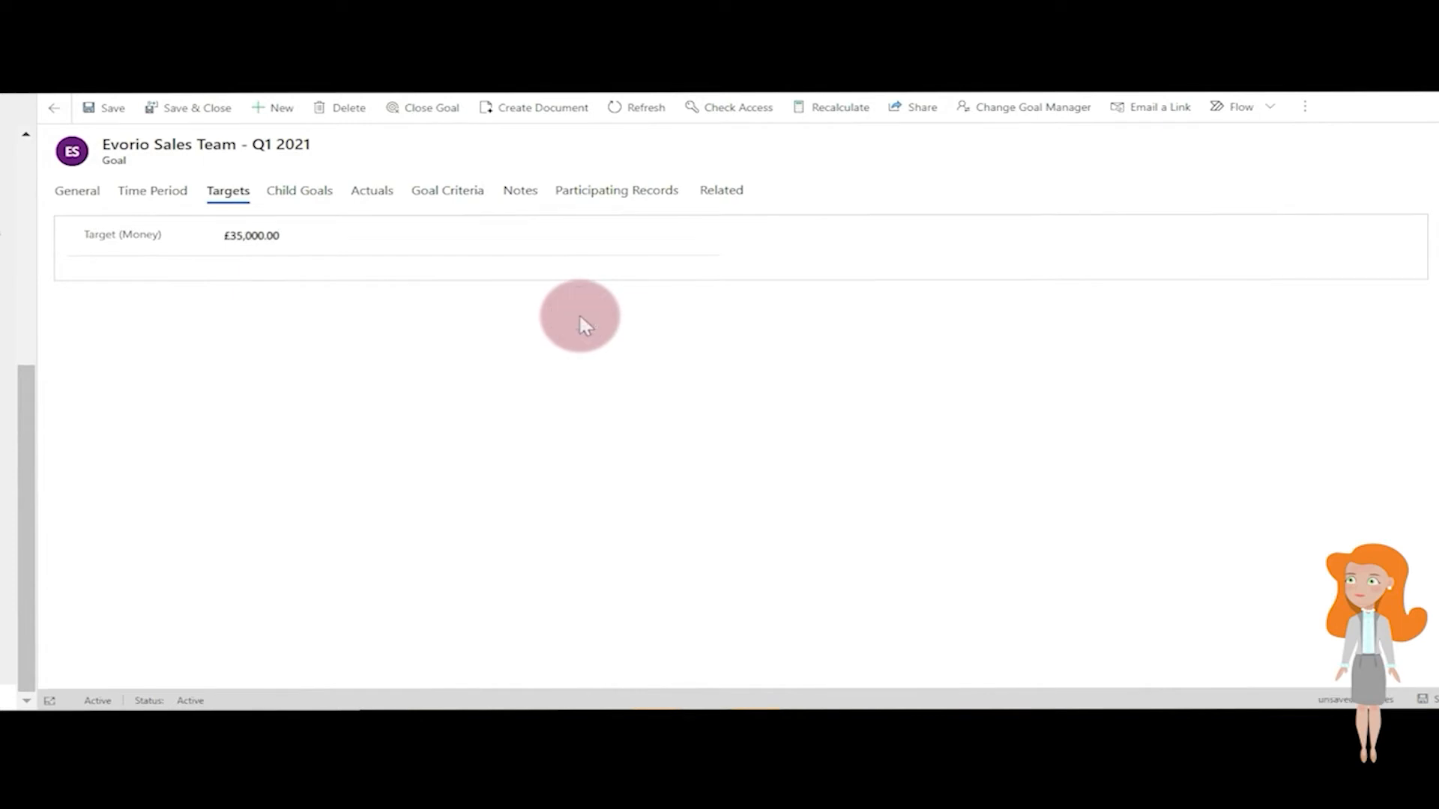
pyautogui.click(1424, 699)
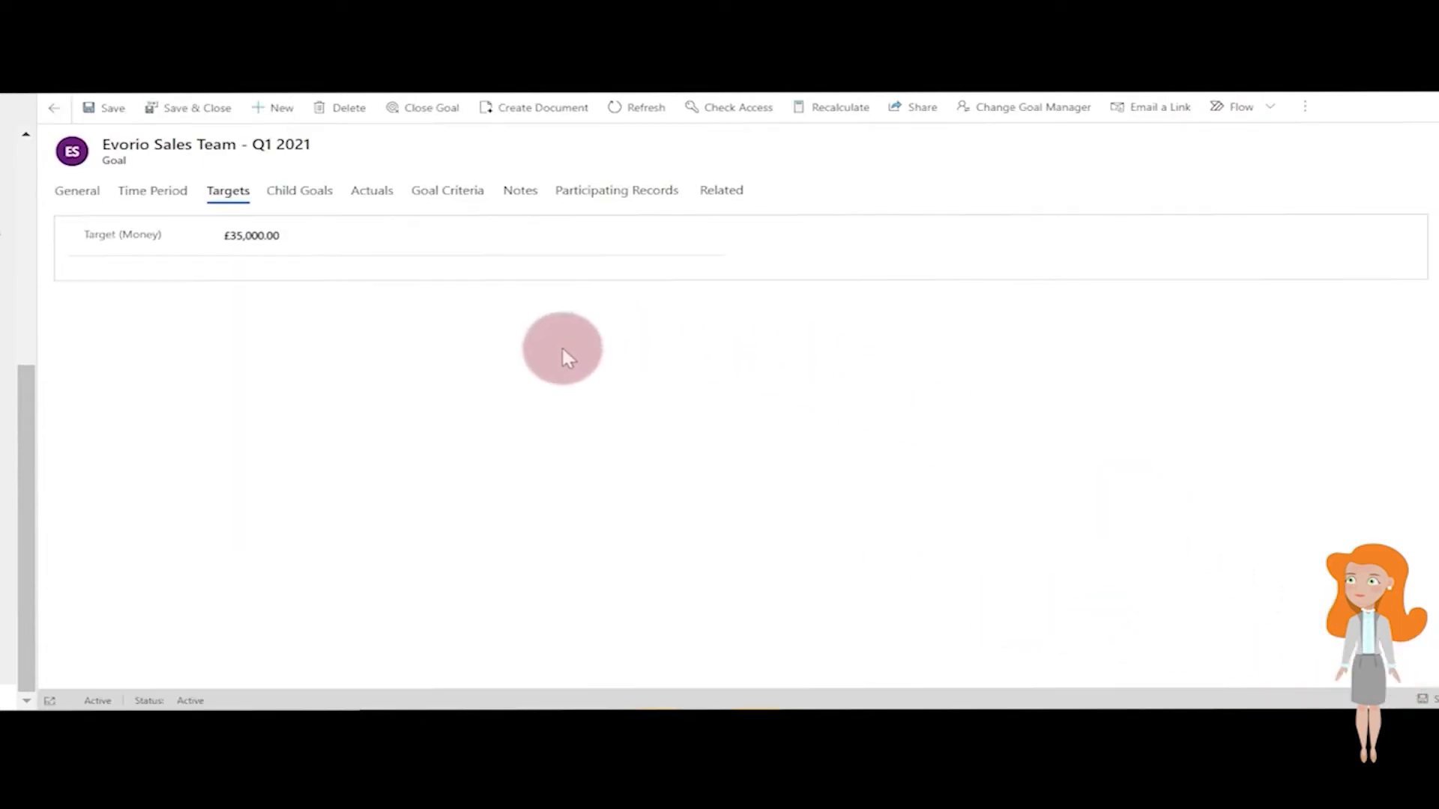
# Examine the goal criteria, including the choices for rolling up only from child goals and for the rollup record set
pyautogui.click(457, 196)
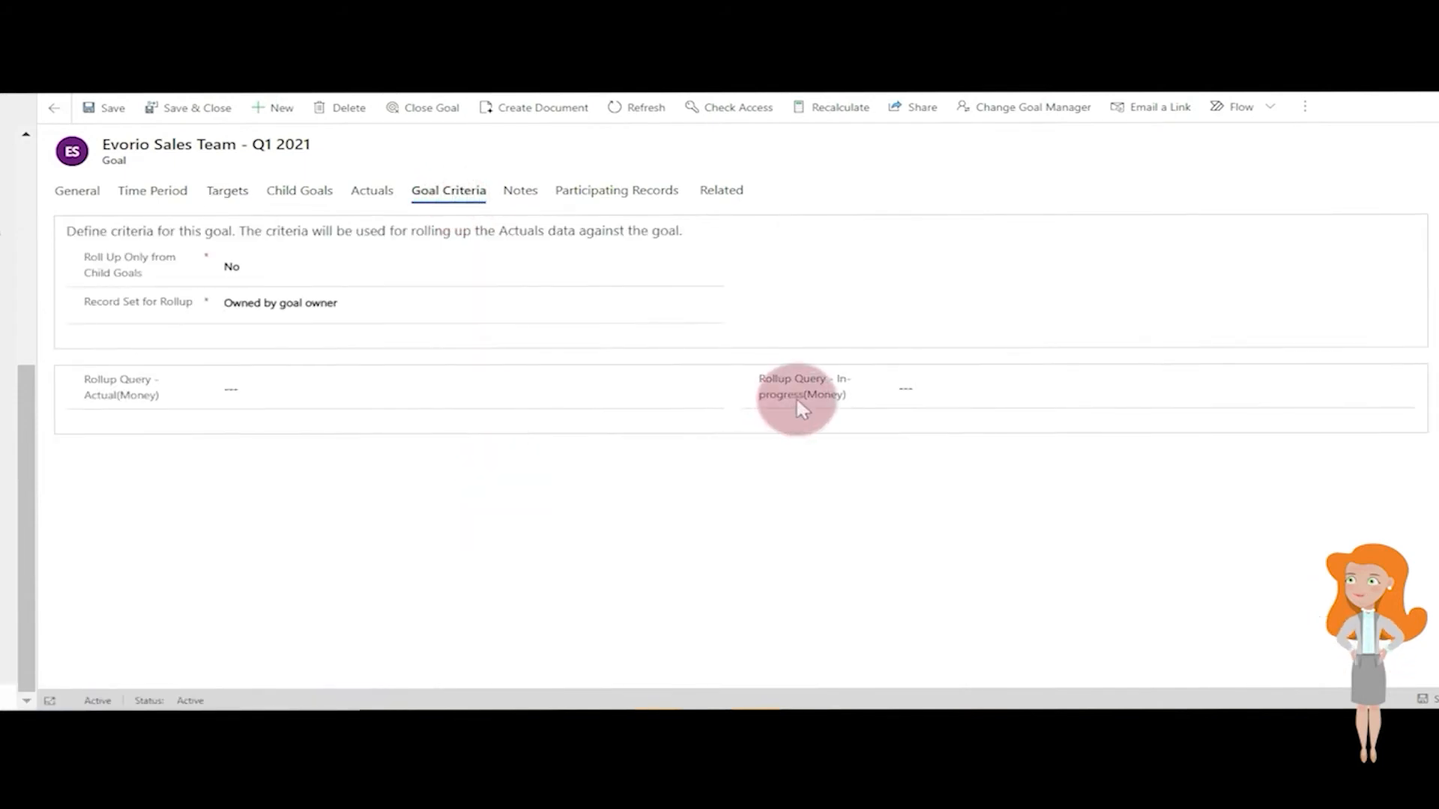
pyautogui.moveTo(797, 402)
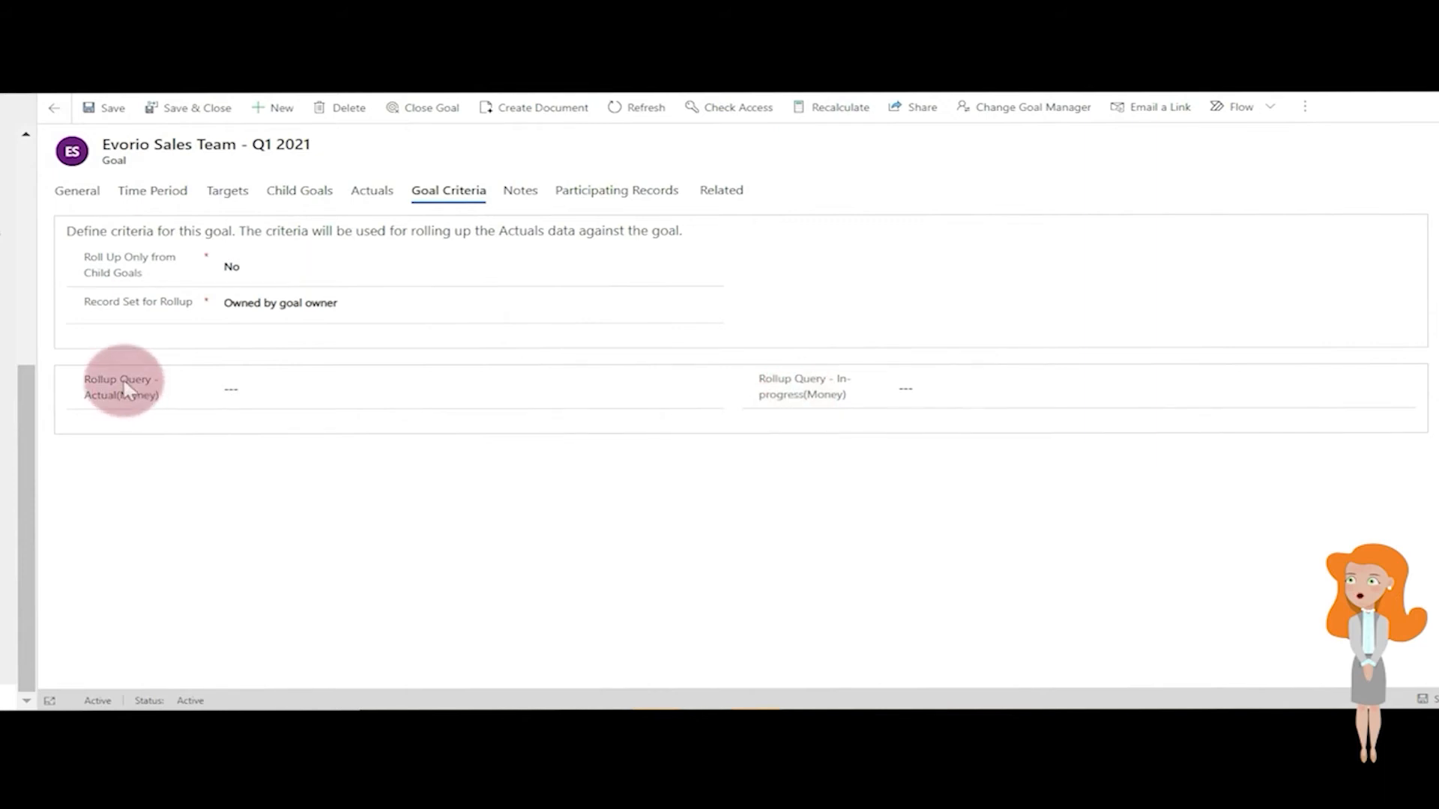
pyautogui.moveTo(123, 376)
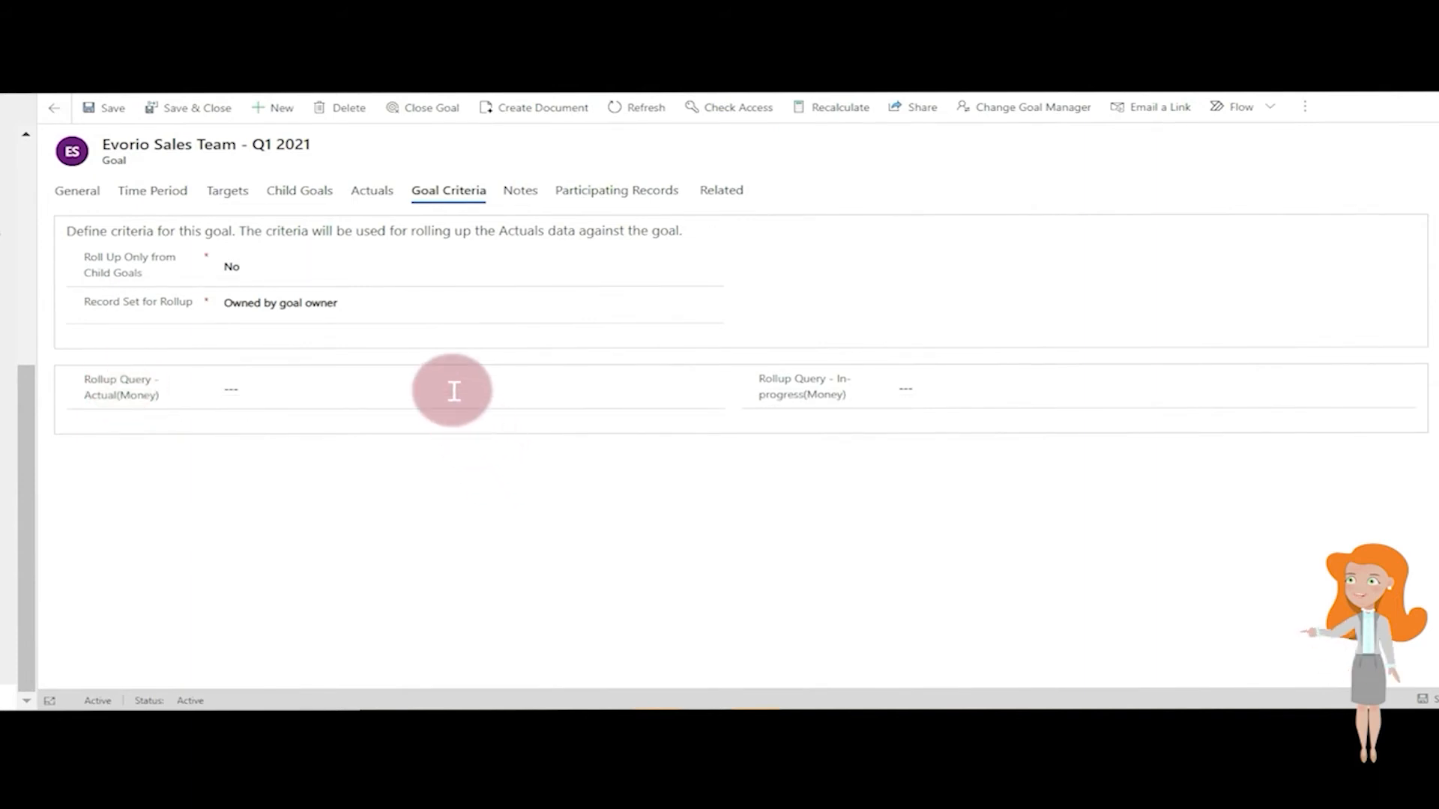
pyautogui.click(433, 267)
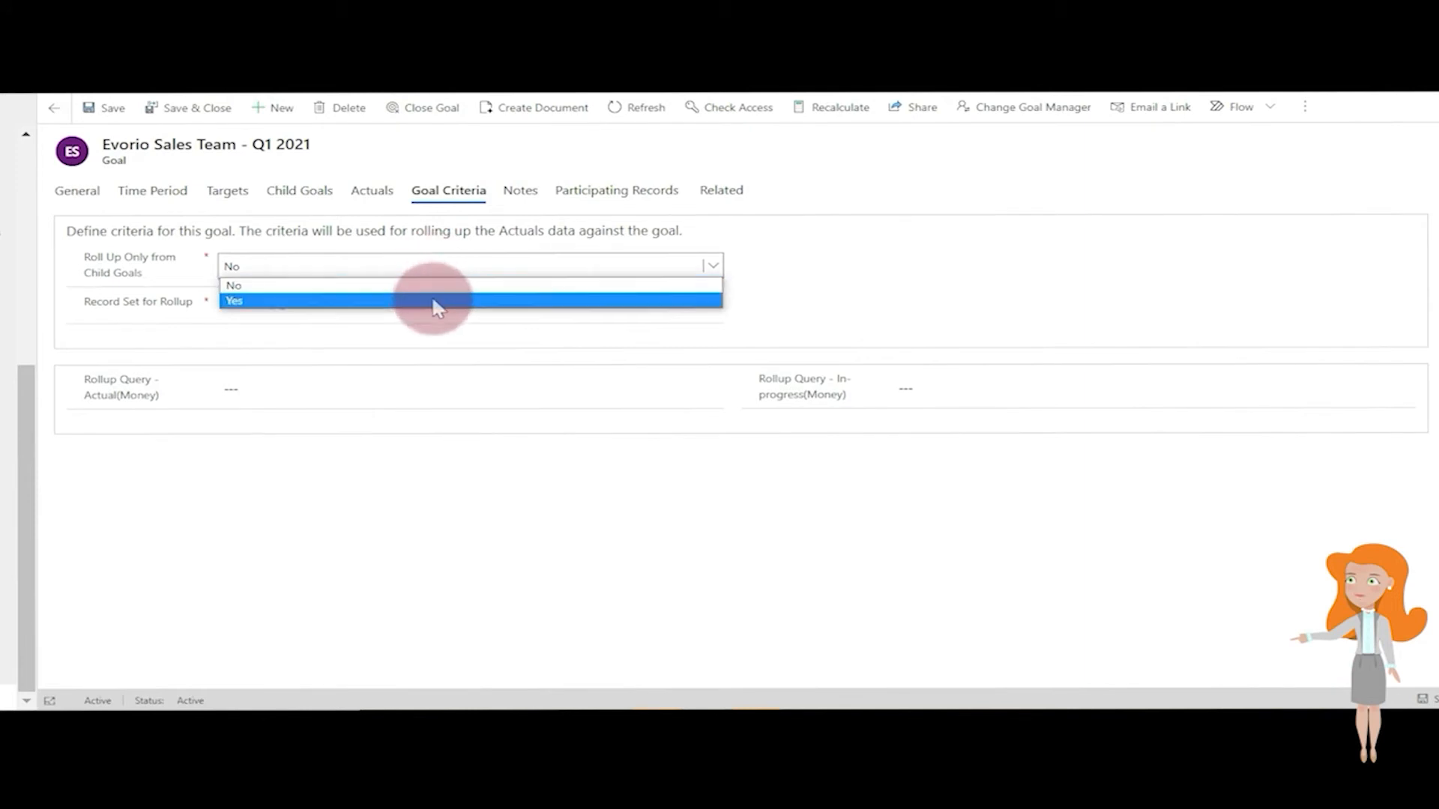
pyautogui.click(434, 285)
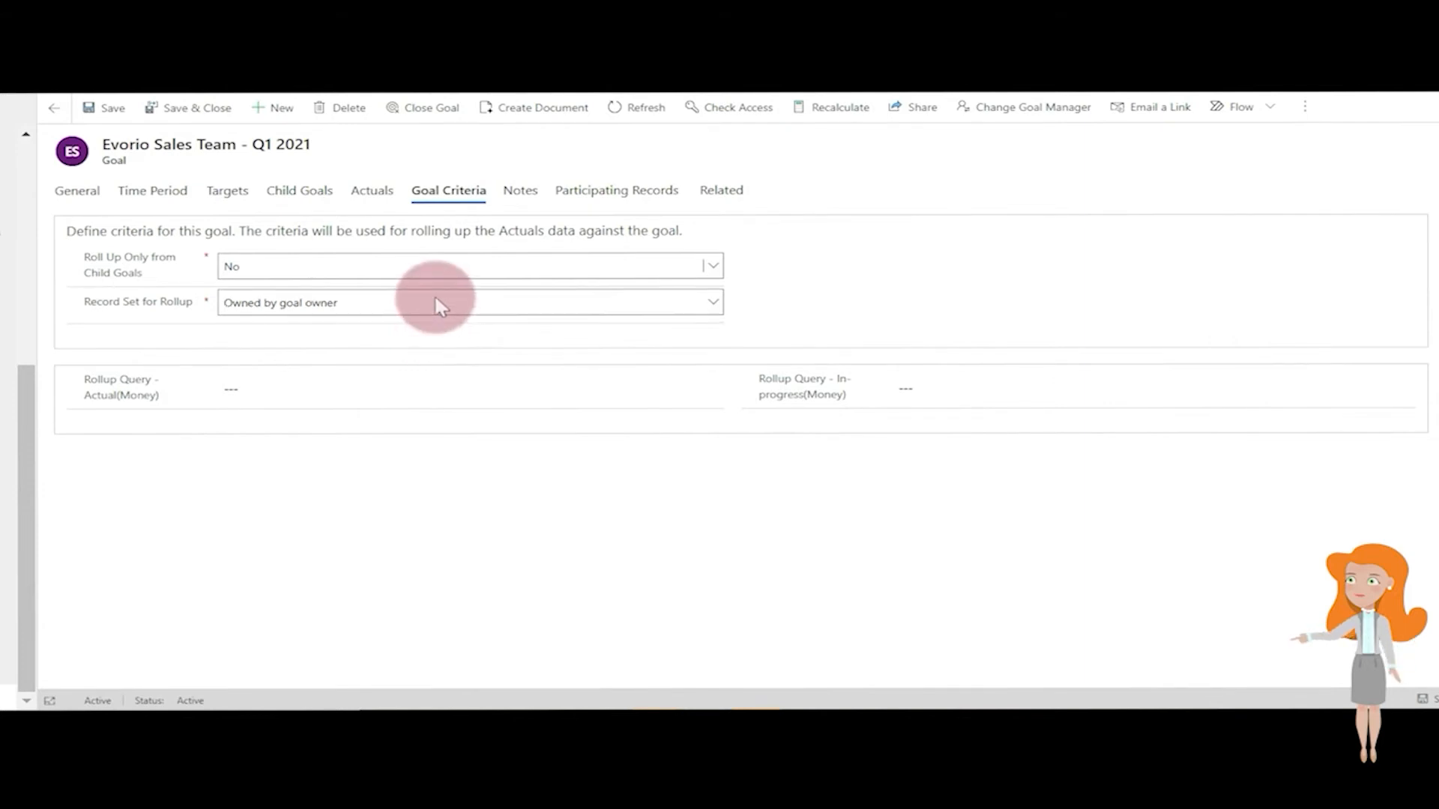
pyautogui.click(435, 299)
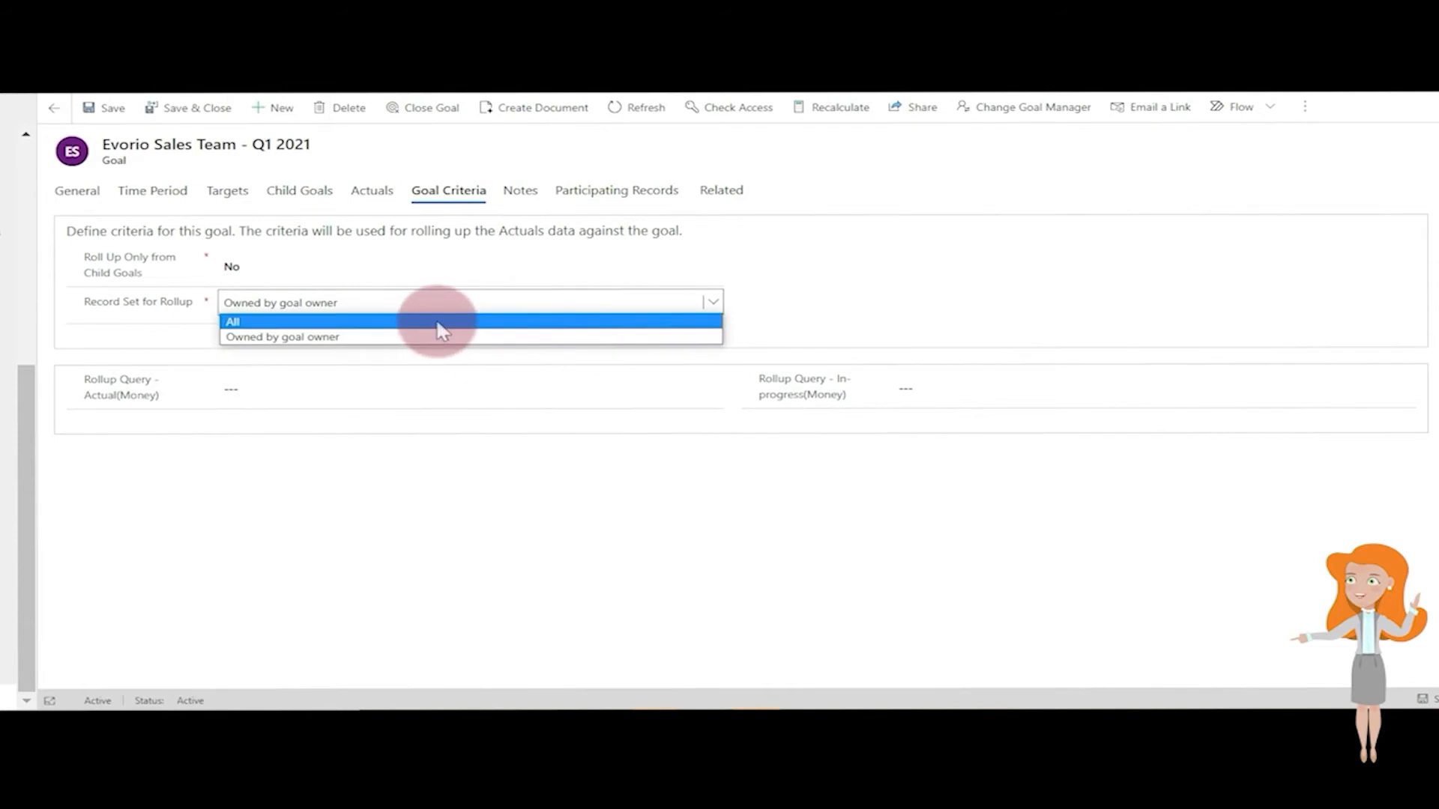
pyautogui.click(160, 328)
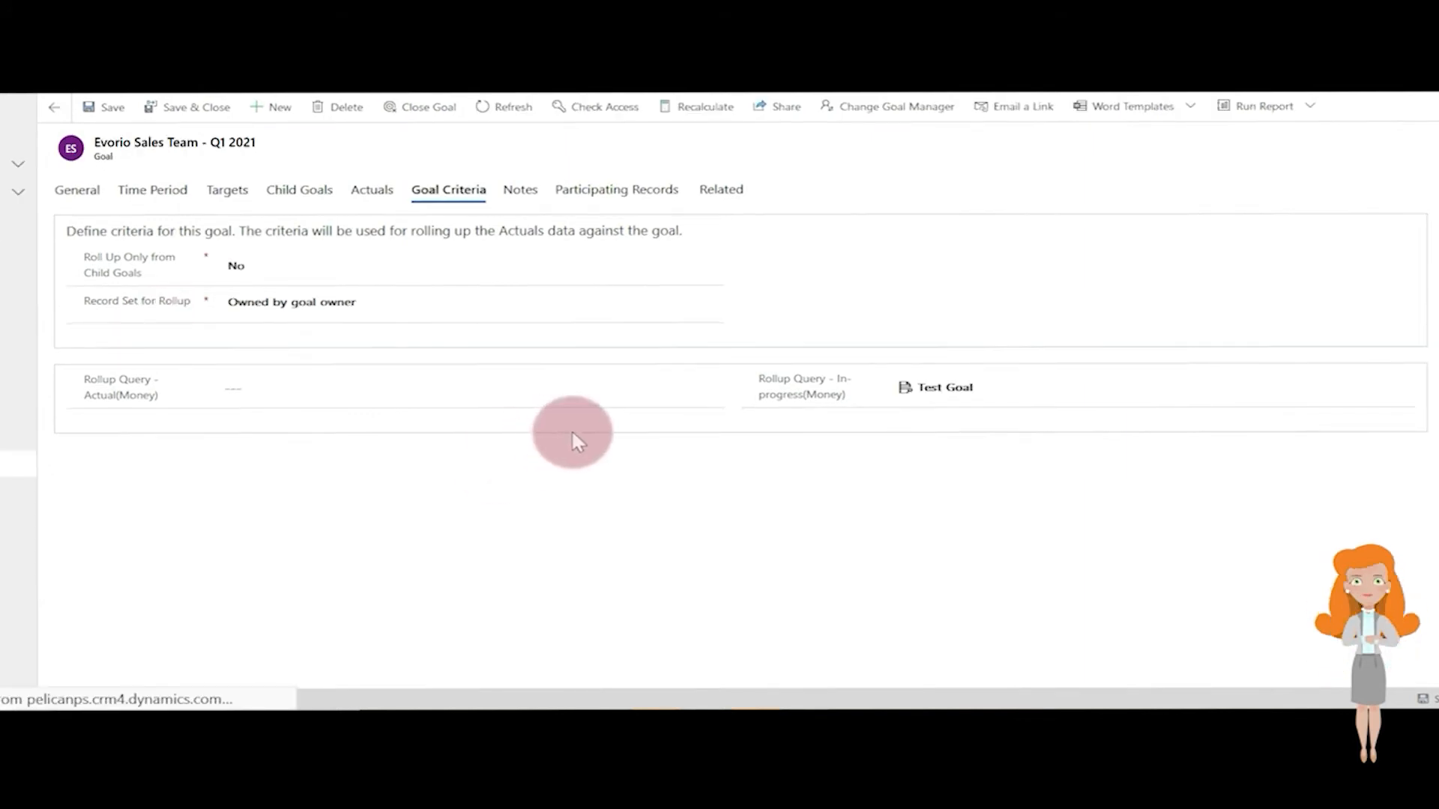
# Start a new rollup query for the goal's Actual (Money) criterion
pyautogui.click(656, 388)
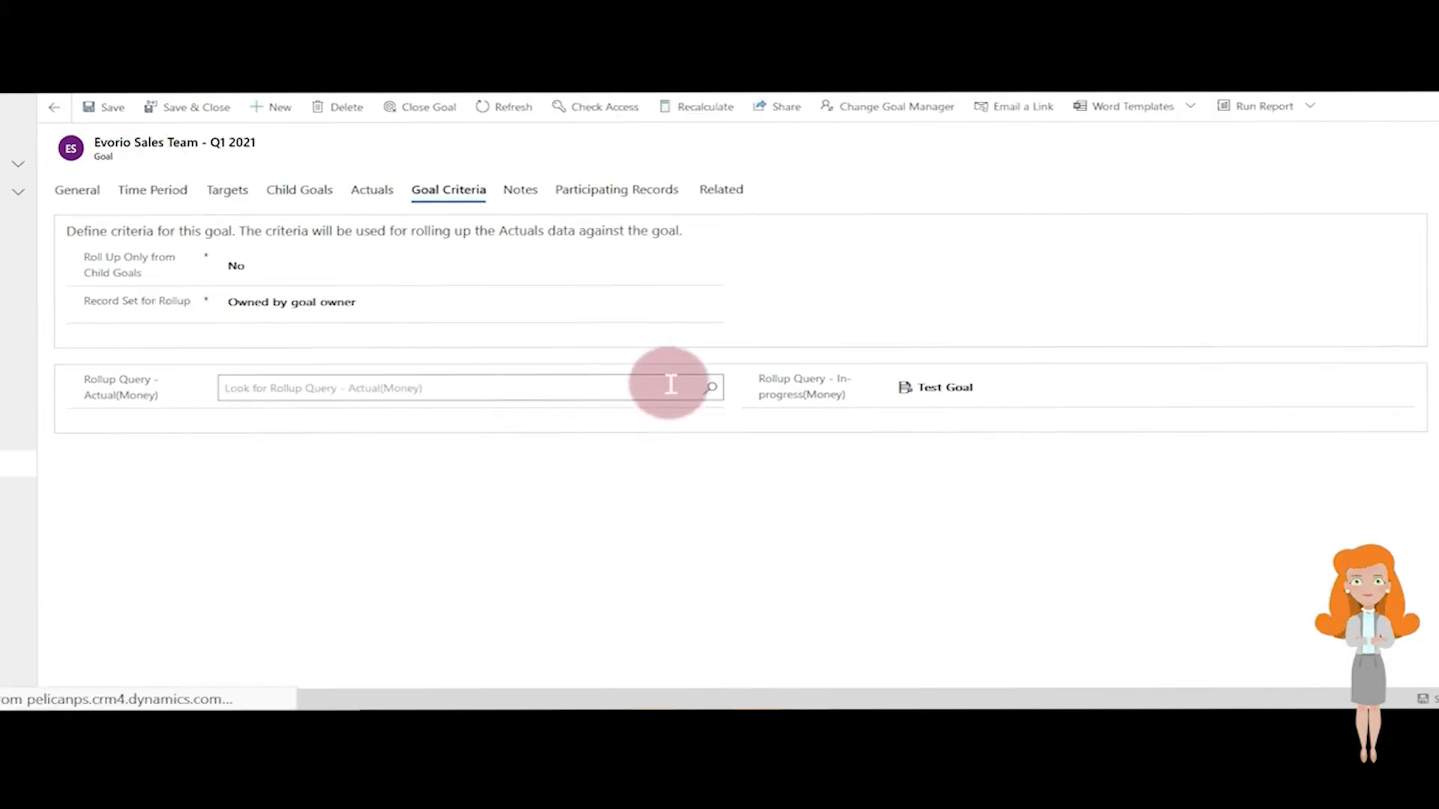
pyautogui.click(709, 389)
pyautogui.click(709, 390)
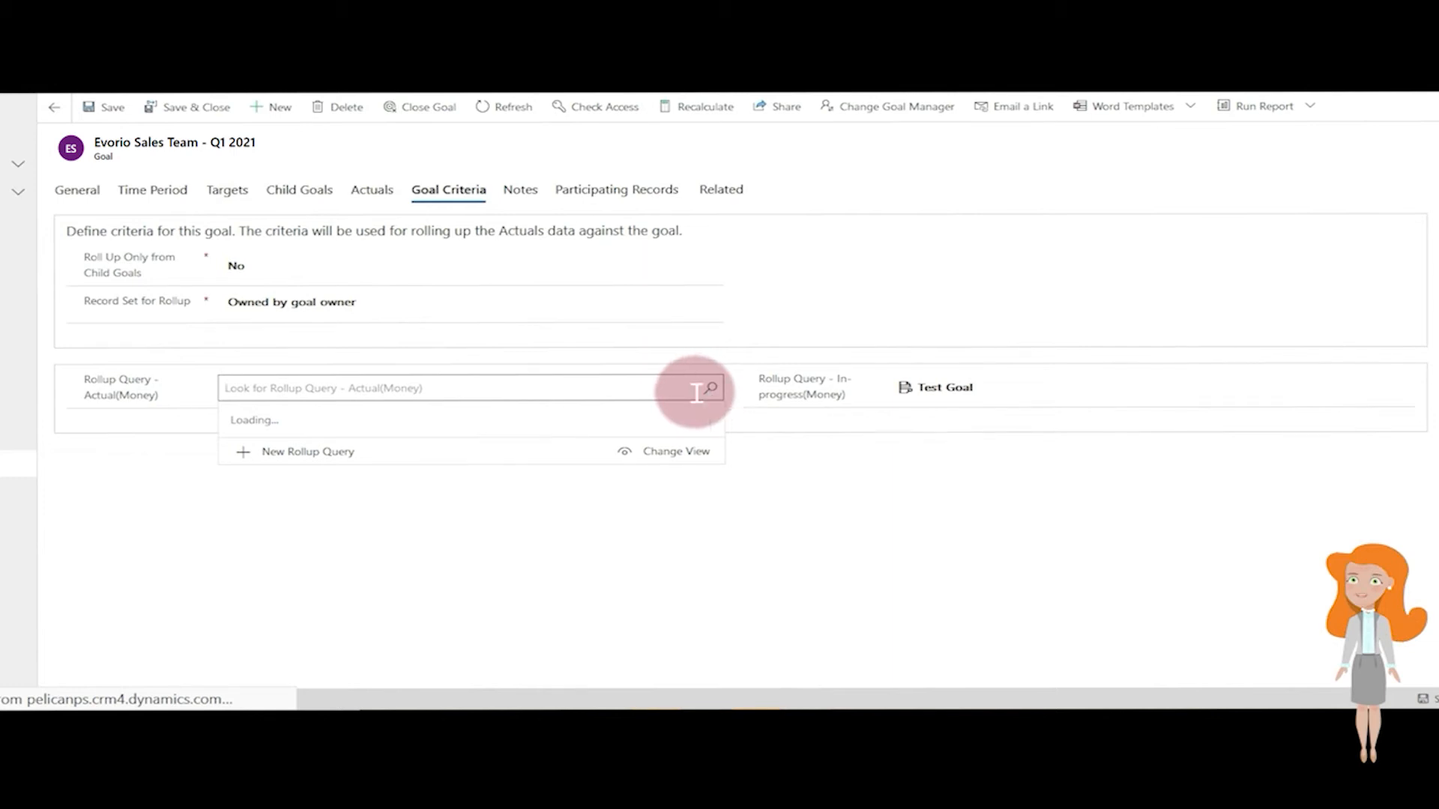
pyautogui.click(303, 452)
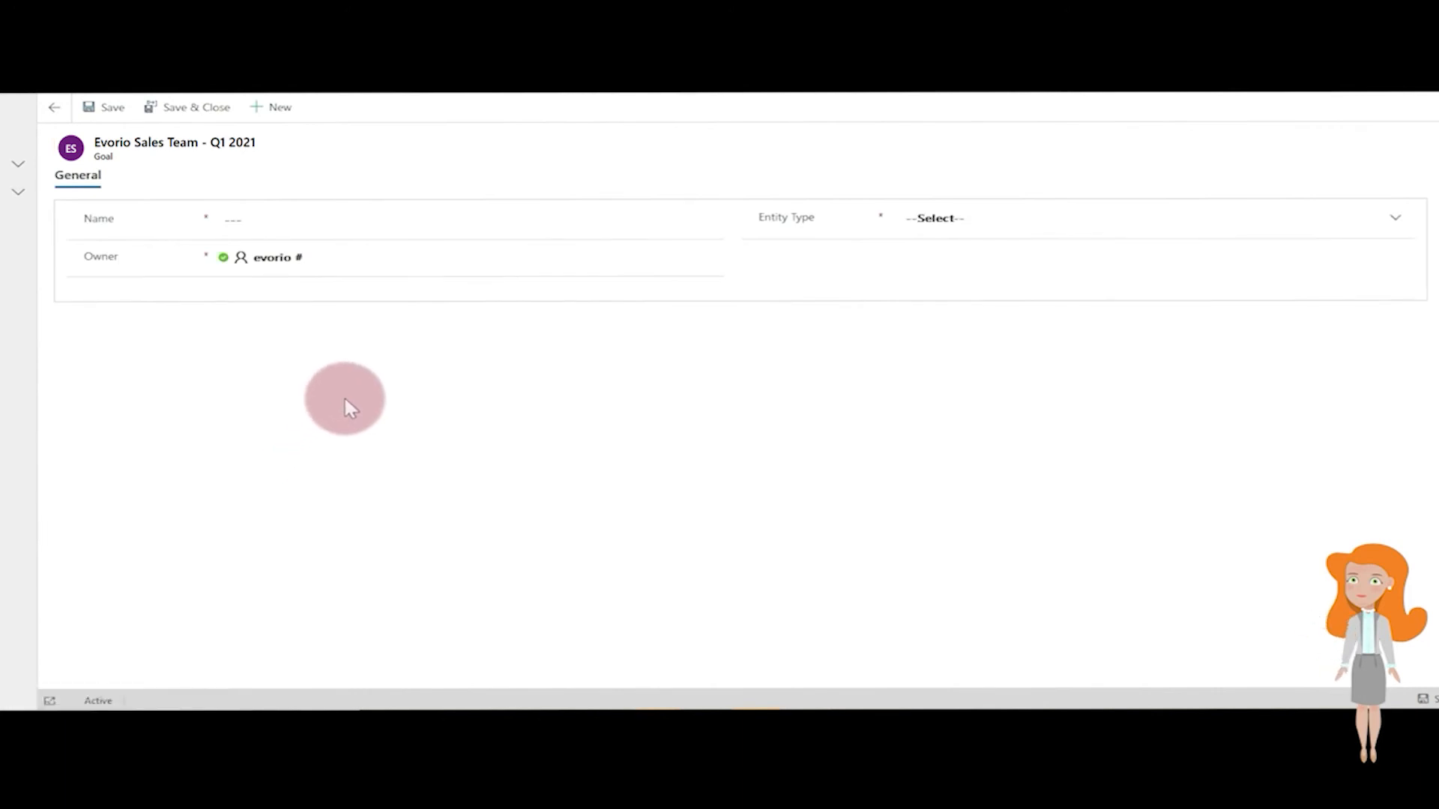
# Name the rollup query Won Opportunities and set its entity type to Opportunity
pyautogui.click(321, 216)
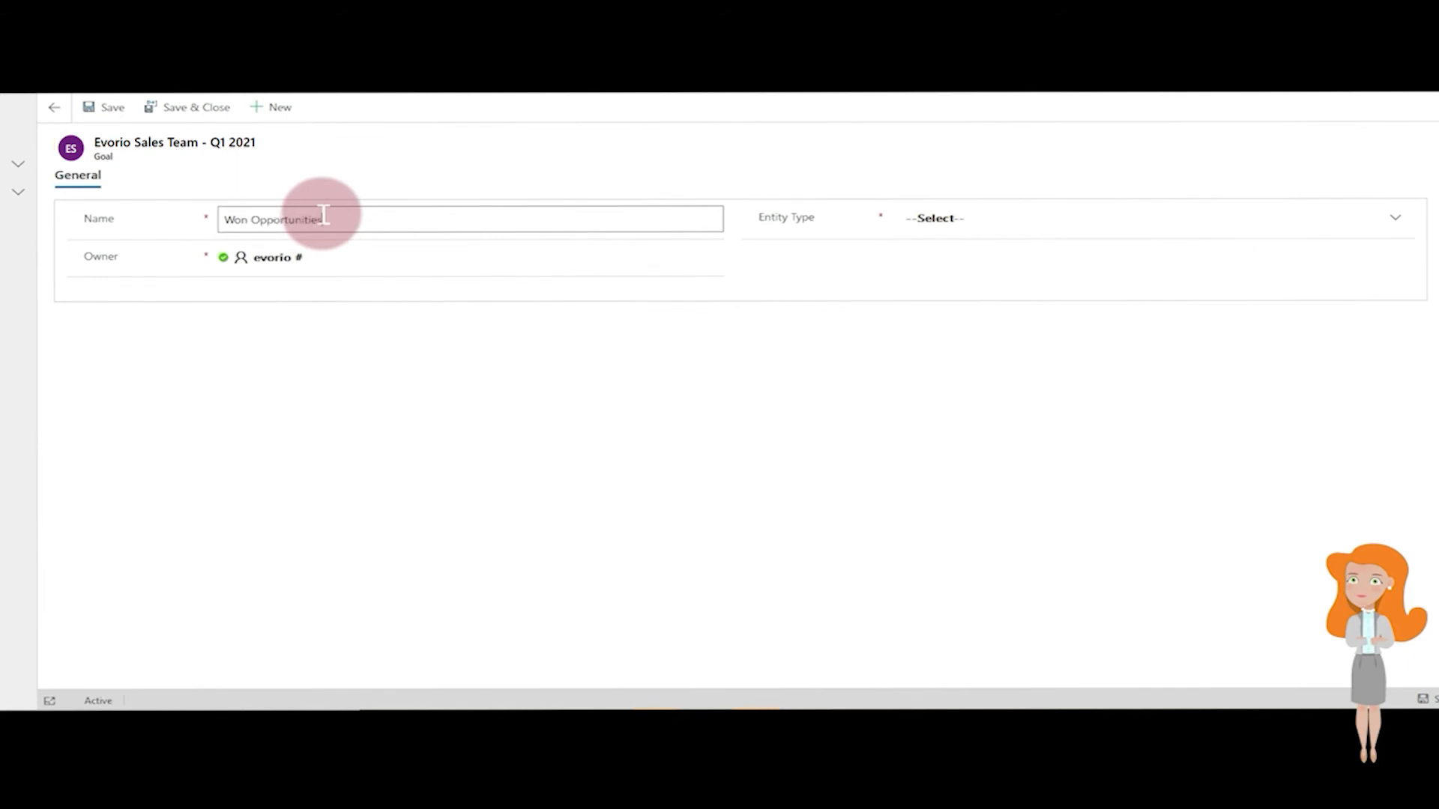
pyautogui.click(1394, 221)
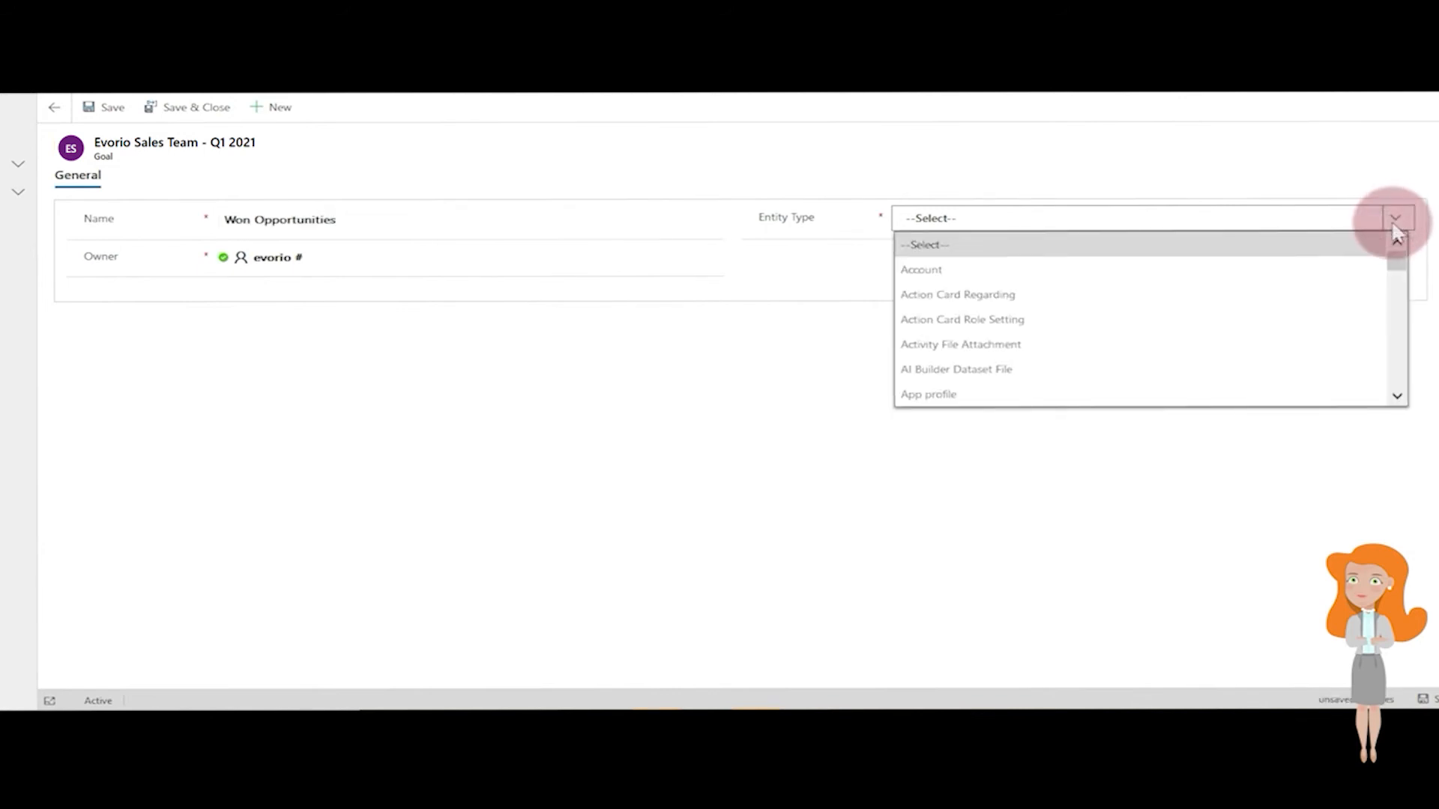
pyautogui.moveTo(1395, 254); pyautogui.dragTo(1398, 345)
pyautogui.click(1150, 303)
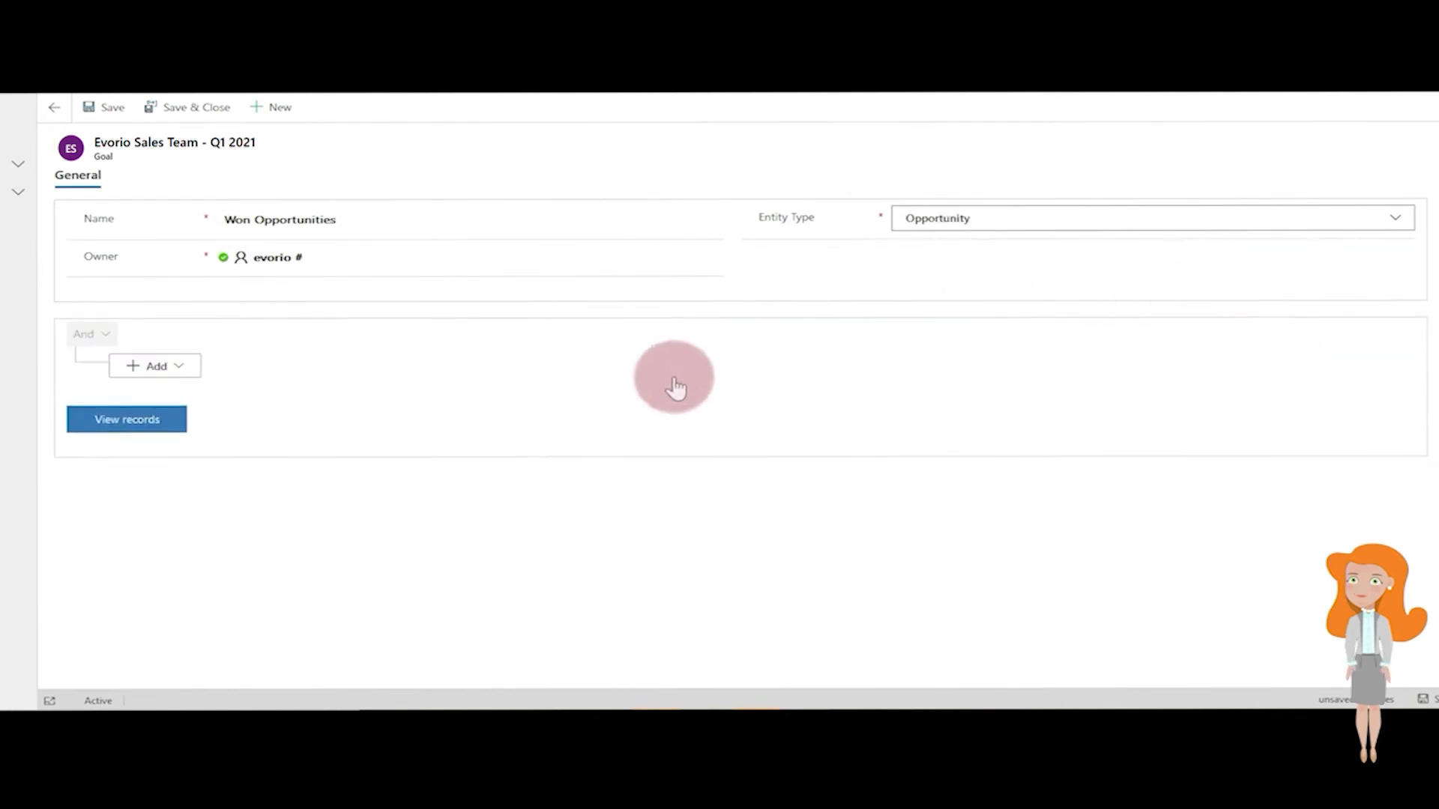
# Add a condition row to the Won Opportunities rollup query and base it on the Status field
pyautogui.click(171, 367)
pyautogui.click(187, 390)
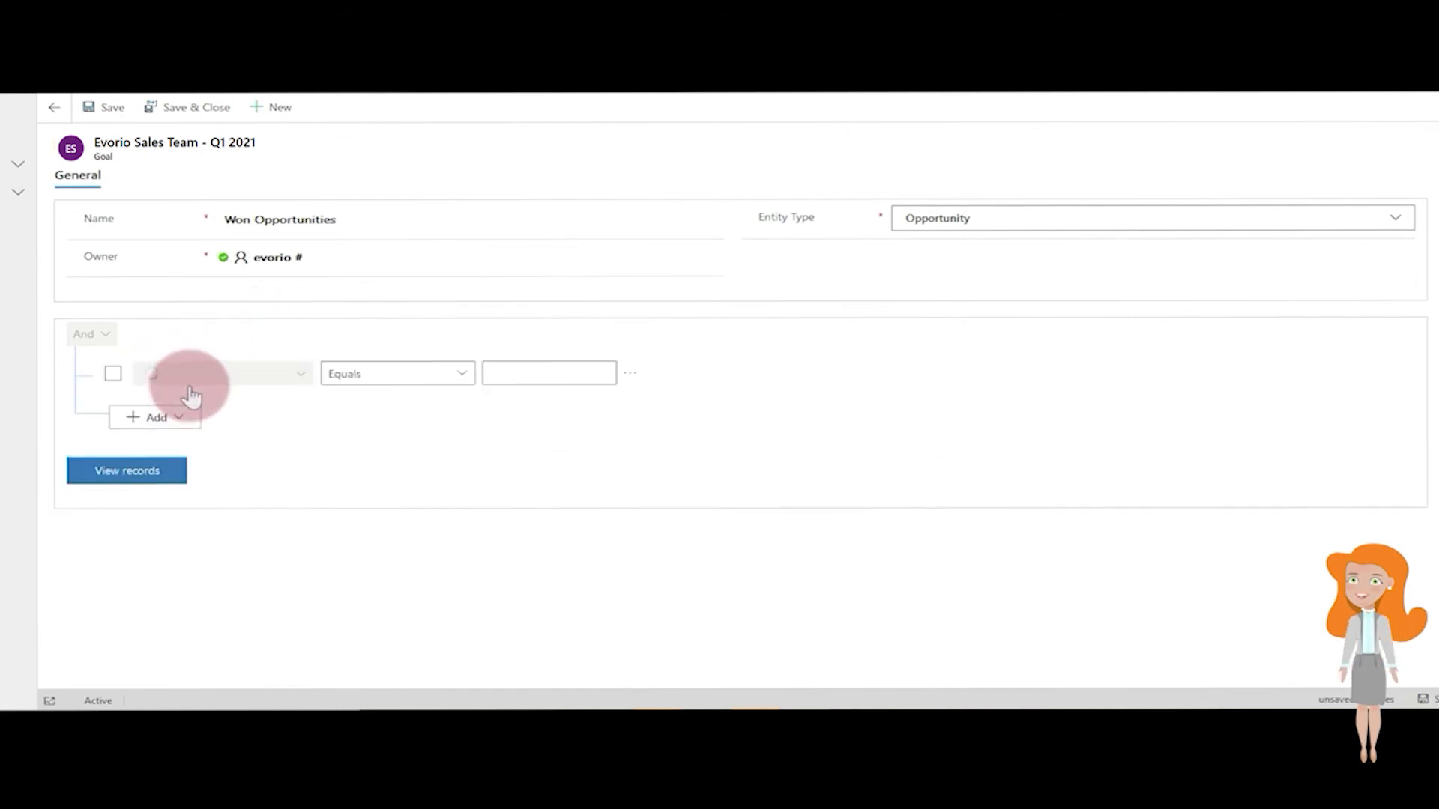
pyautogui.click(276, 373)
pyautogui.write('s')
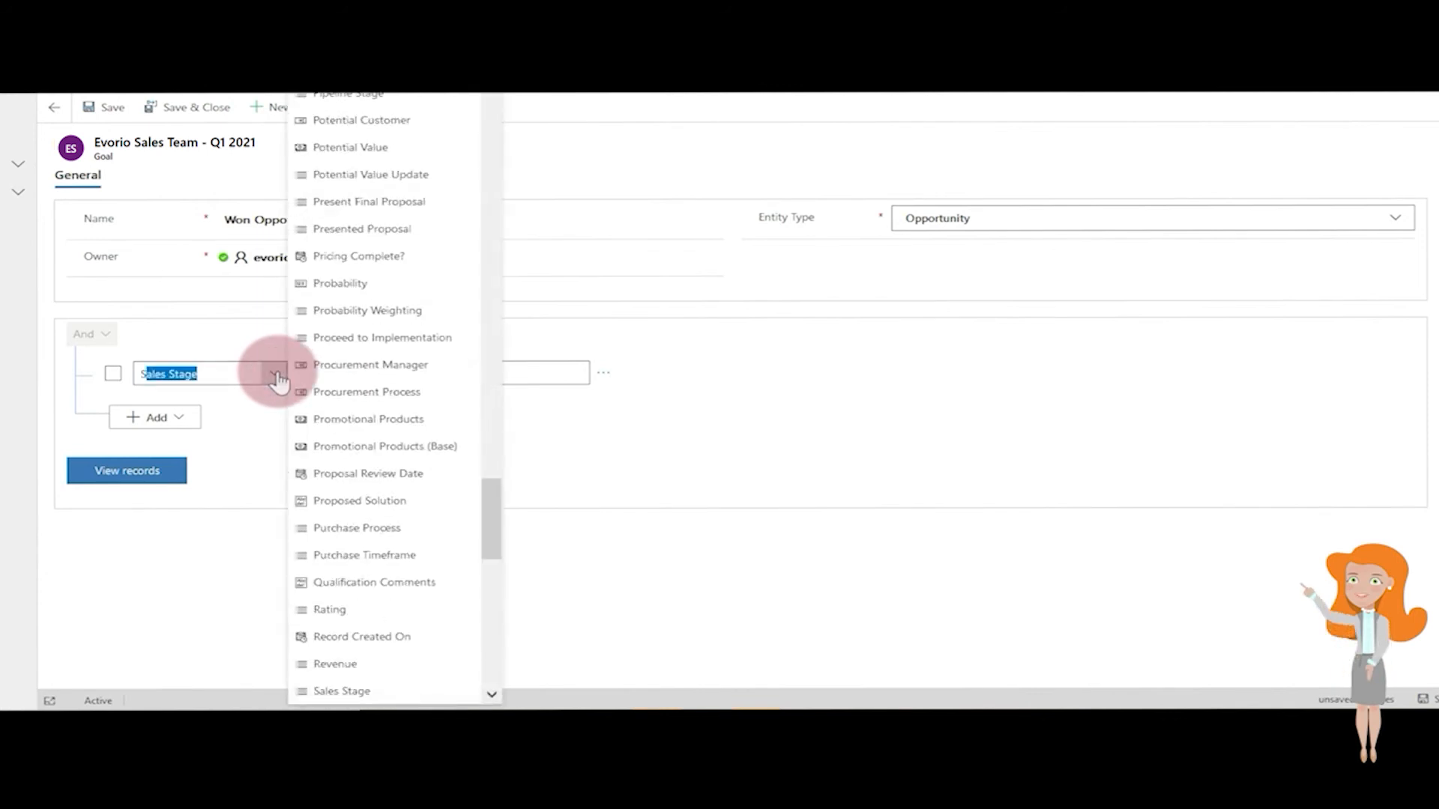
pyautogui.write('tationary')
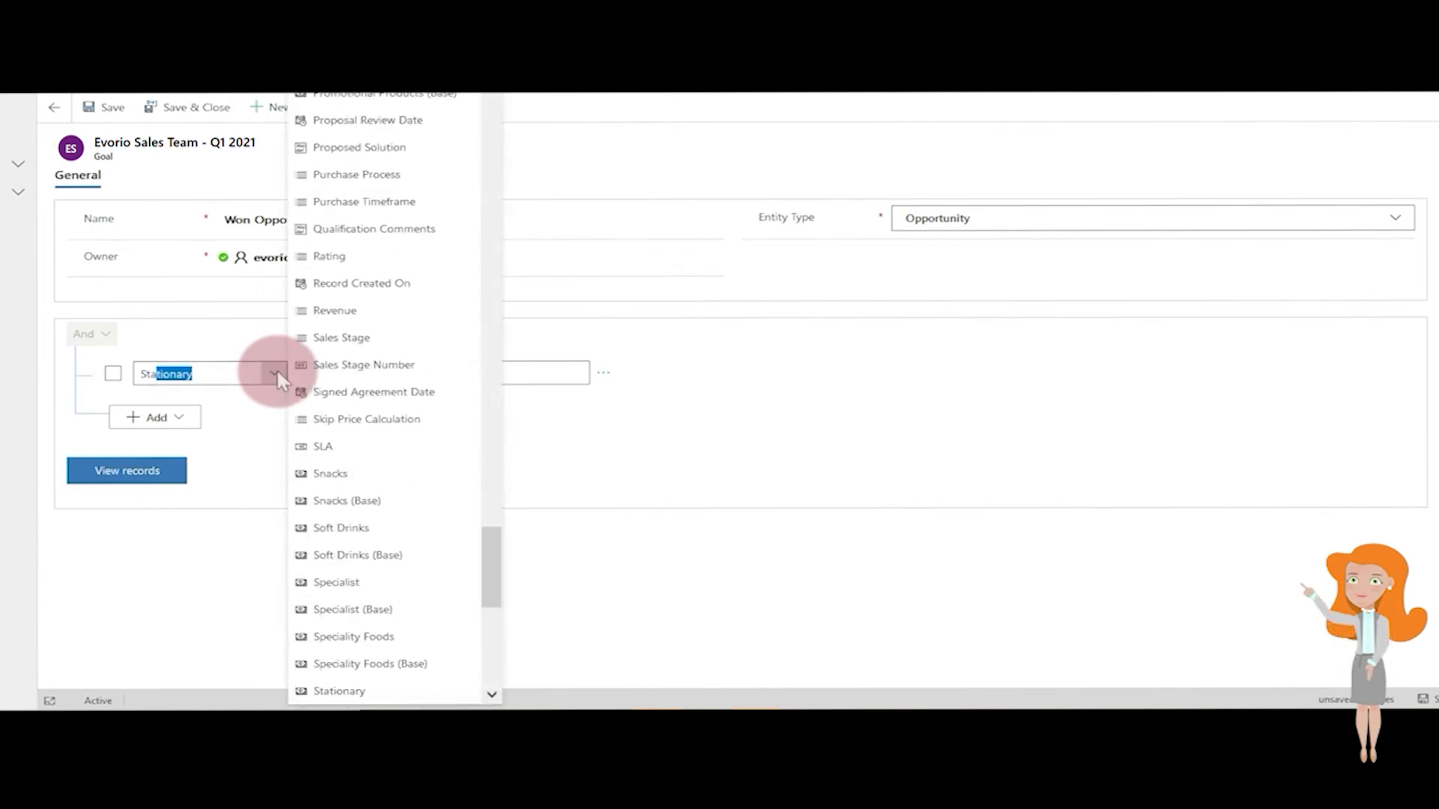
pyautogui.scroll(-1, 362, 633)
pyautogui.click(362, 650)
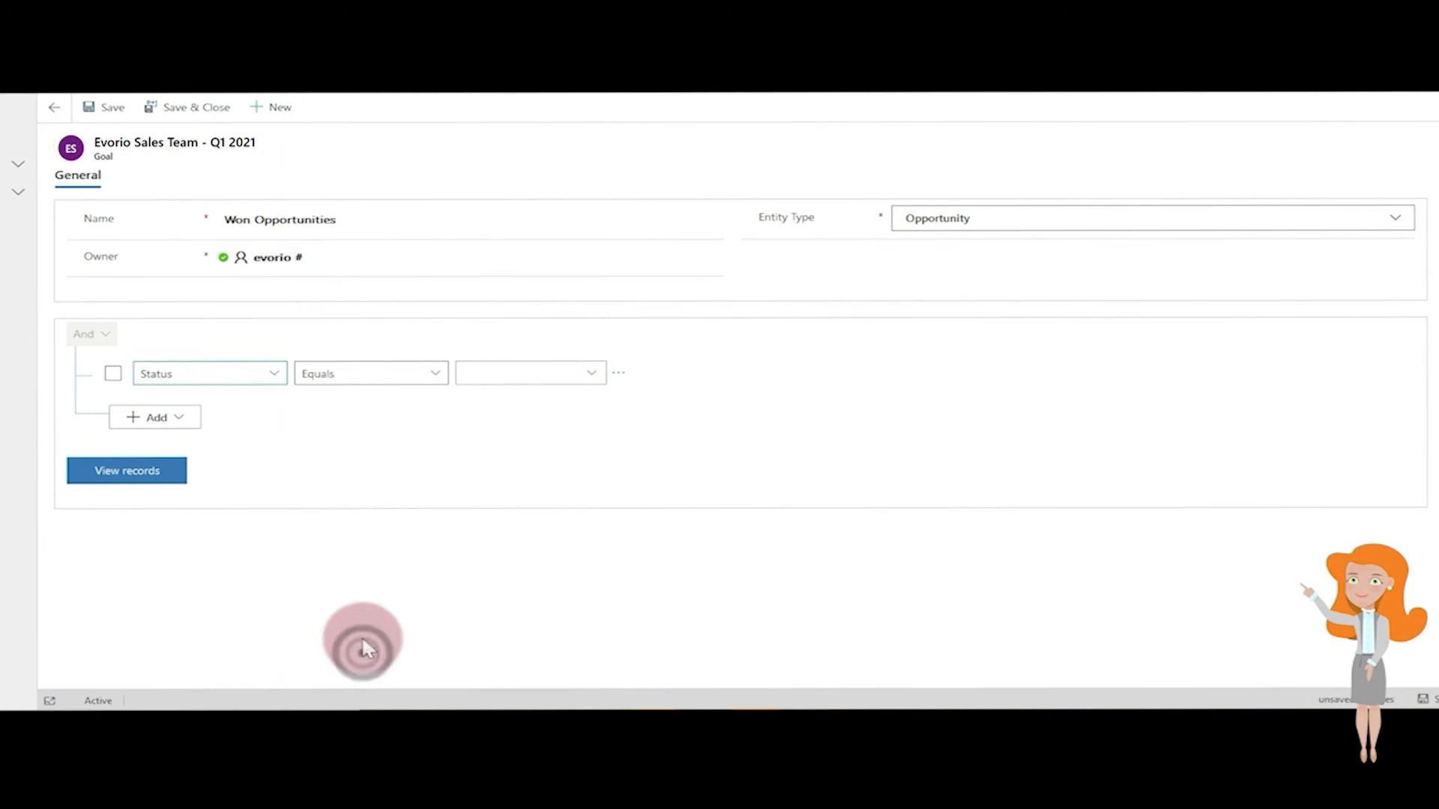
# Set the Status condition to equal Won, then save and close the rollup query
pyautogui.click(587, 375)
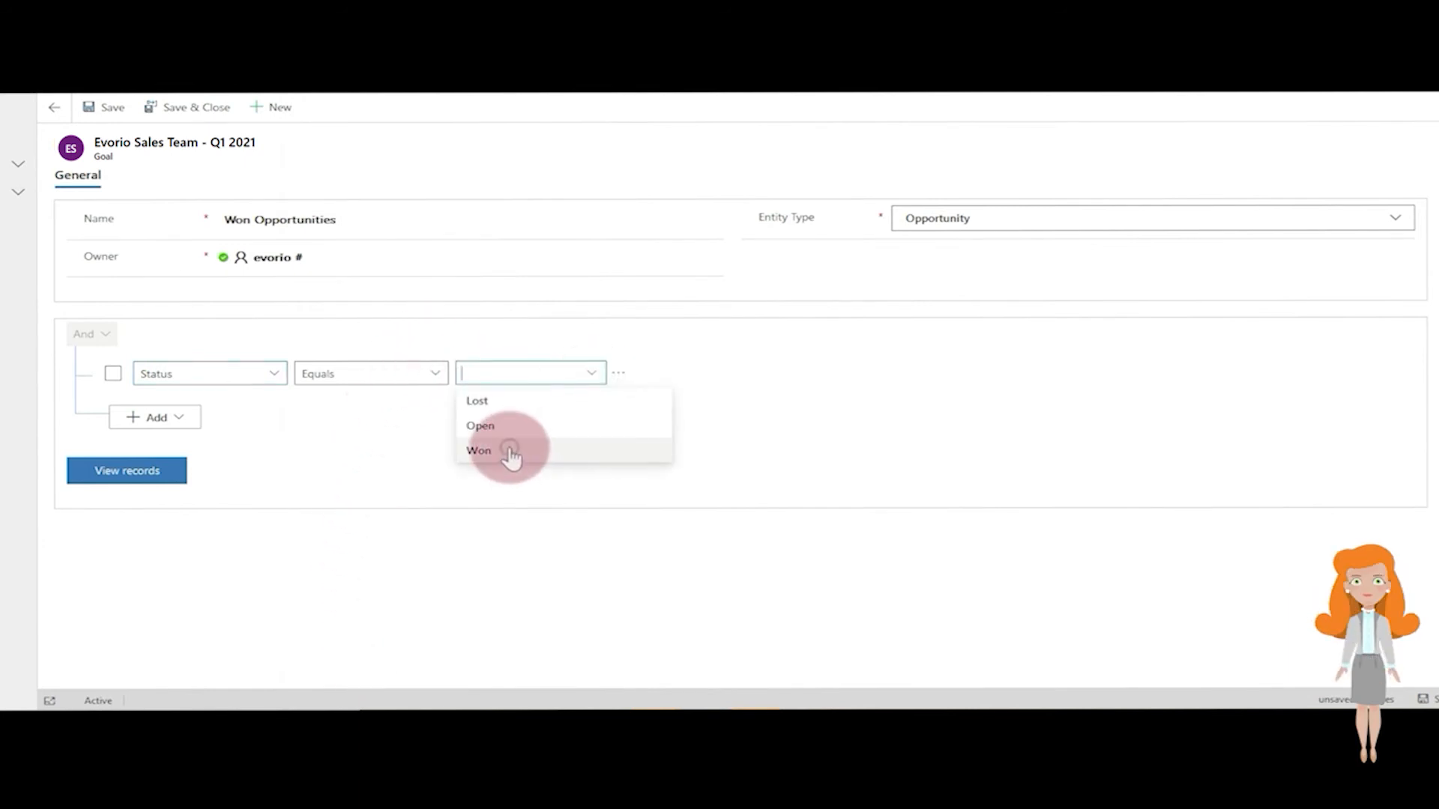
pyautogui.click(510, 453)
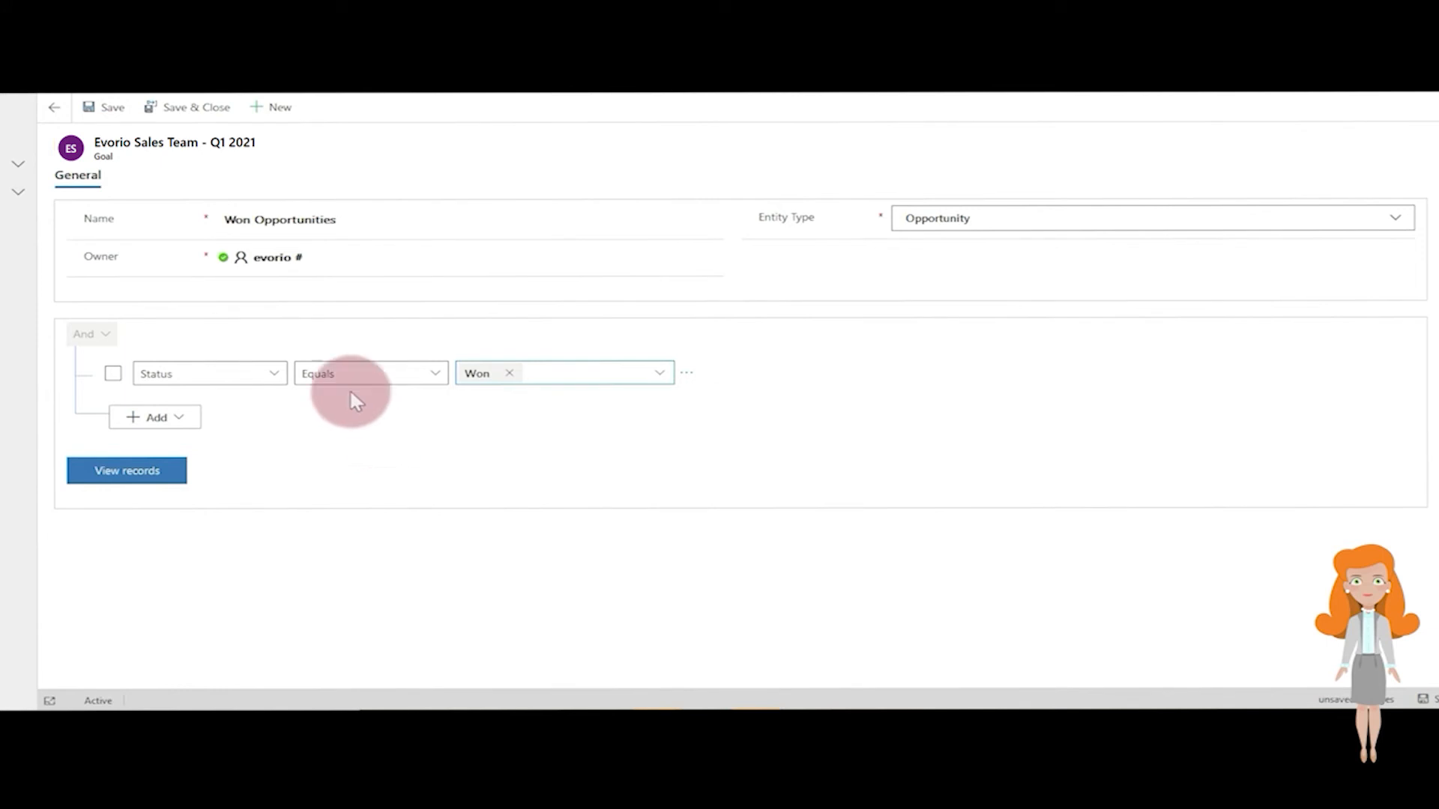
pyautogui.click(186, 110)
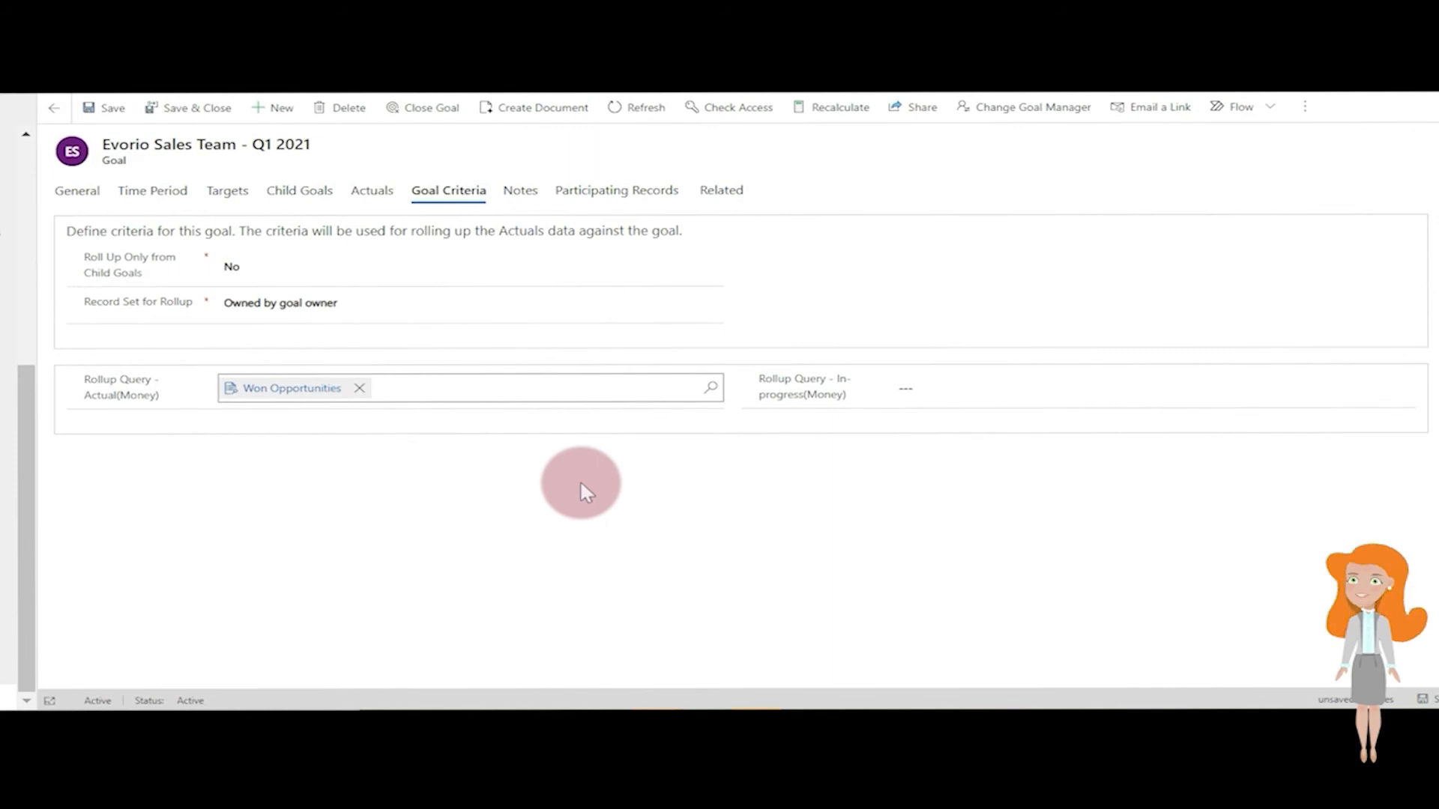
# Review the goal's actuals, child goals and general details, including the description of the Parent Goal field
pyautogui.click(373, 191)
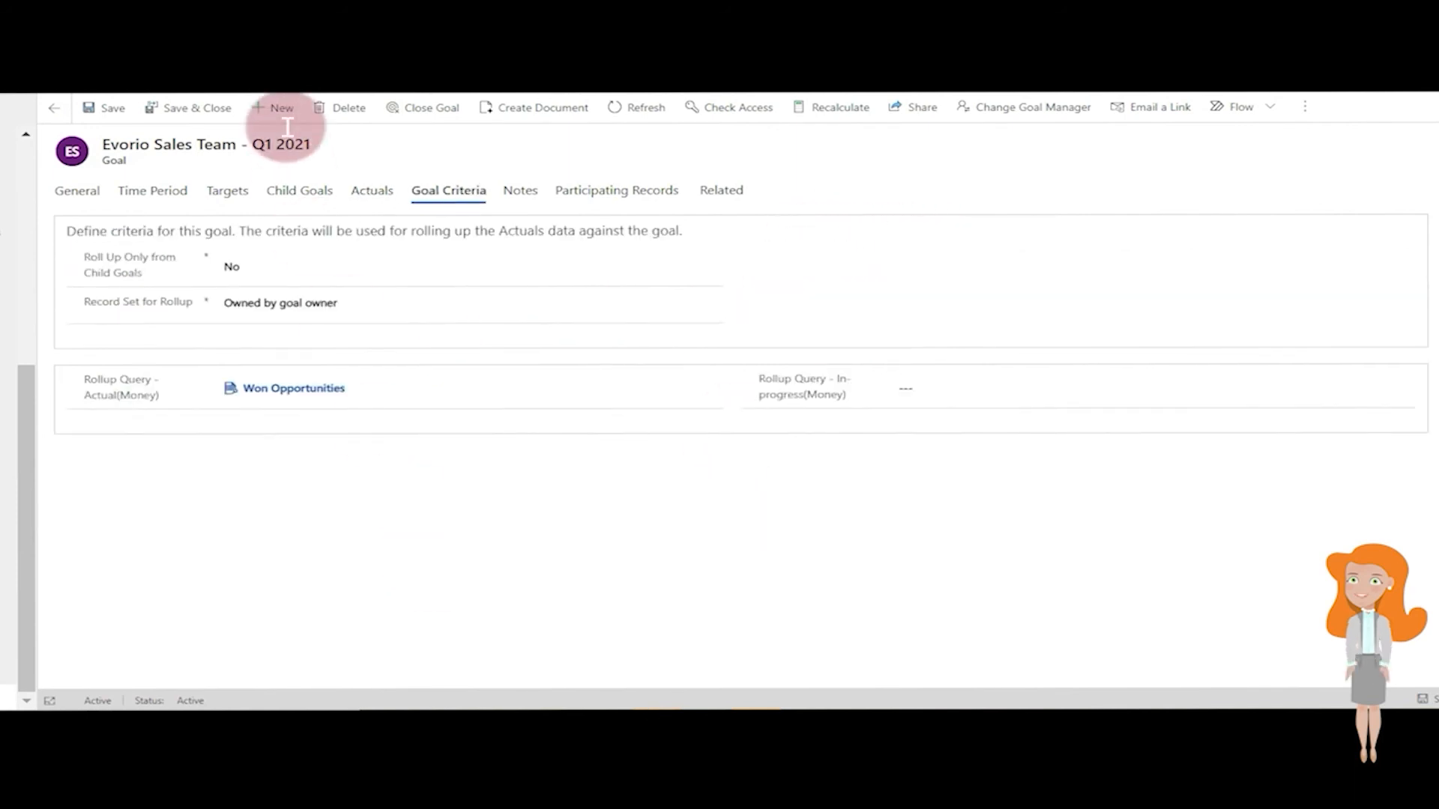
pyautogui.click(281, 193)
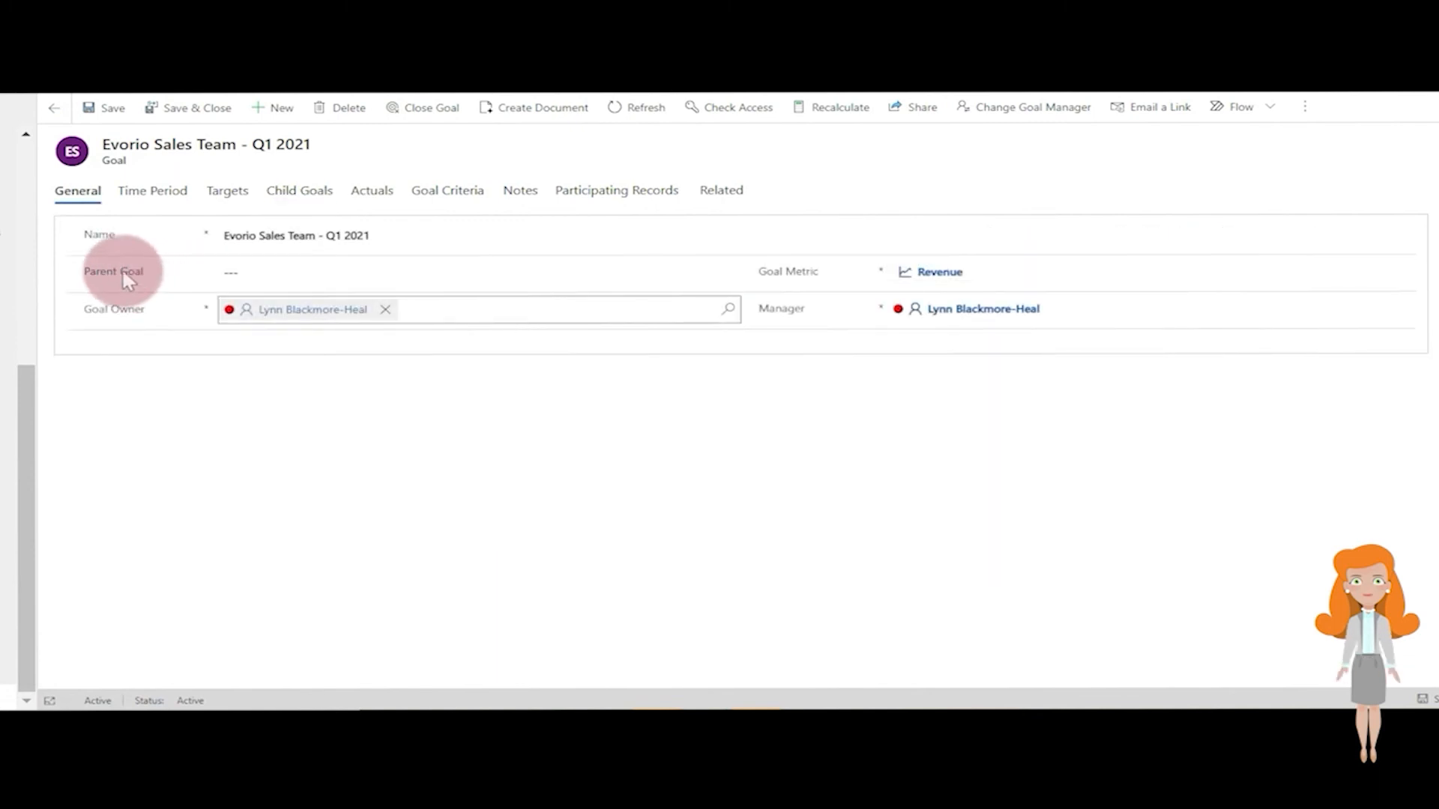
pyautogui.moveTo(122, 268)
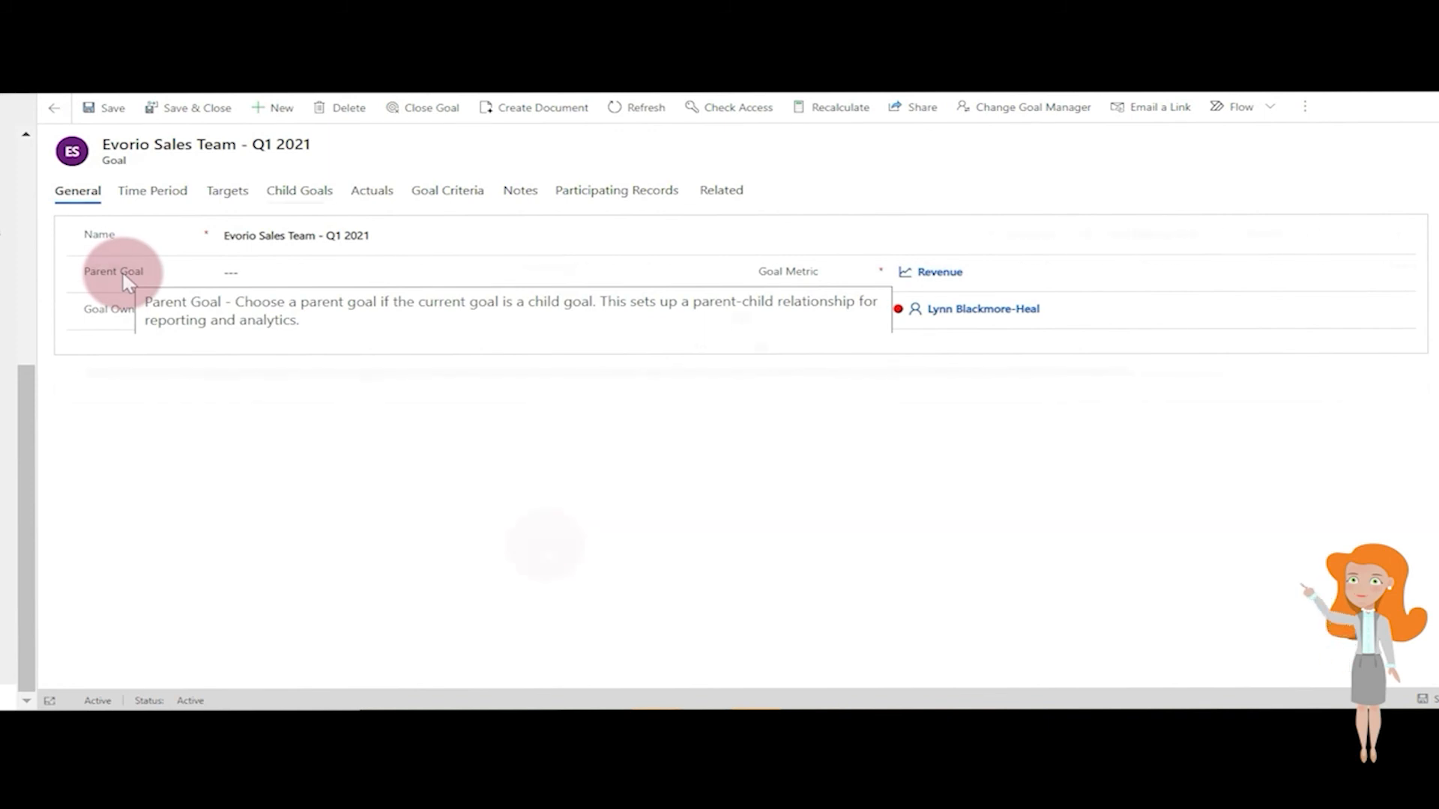